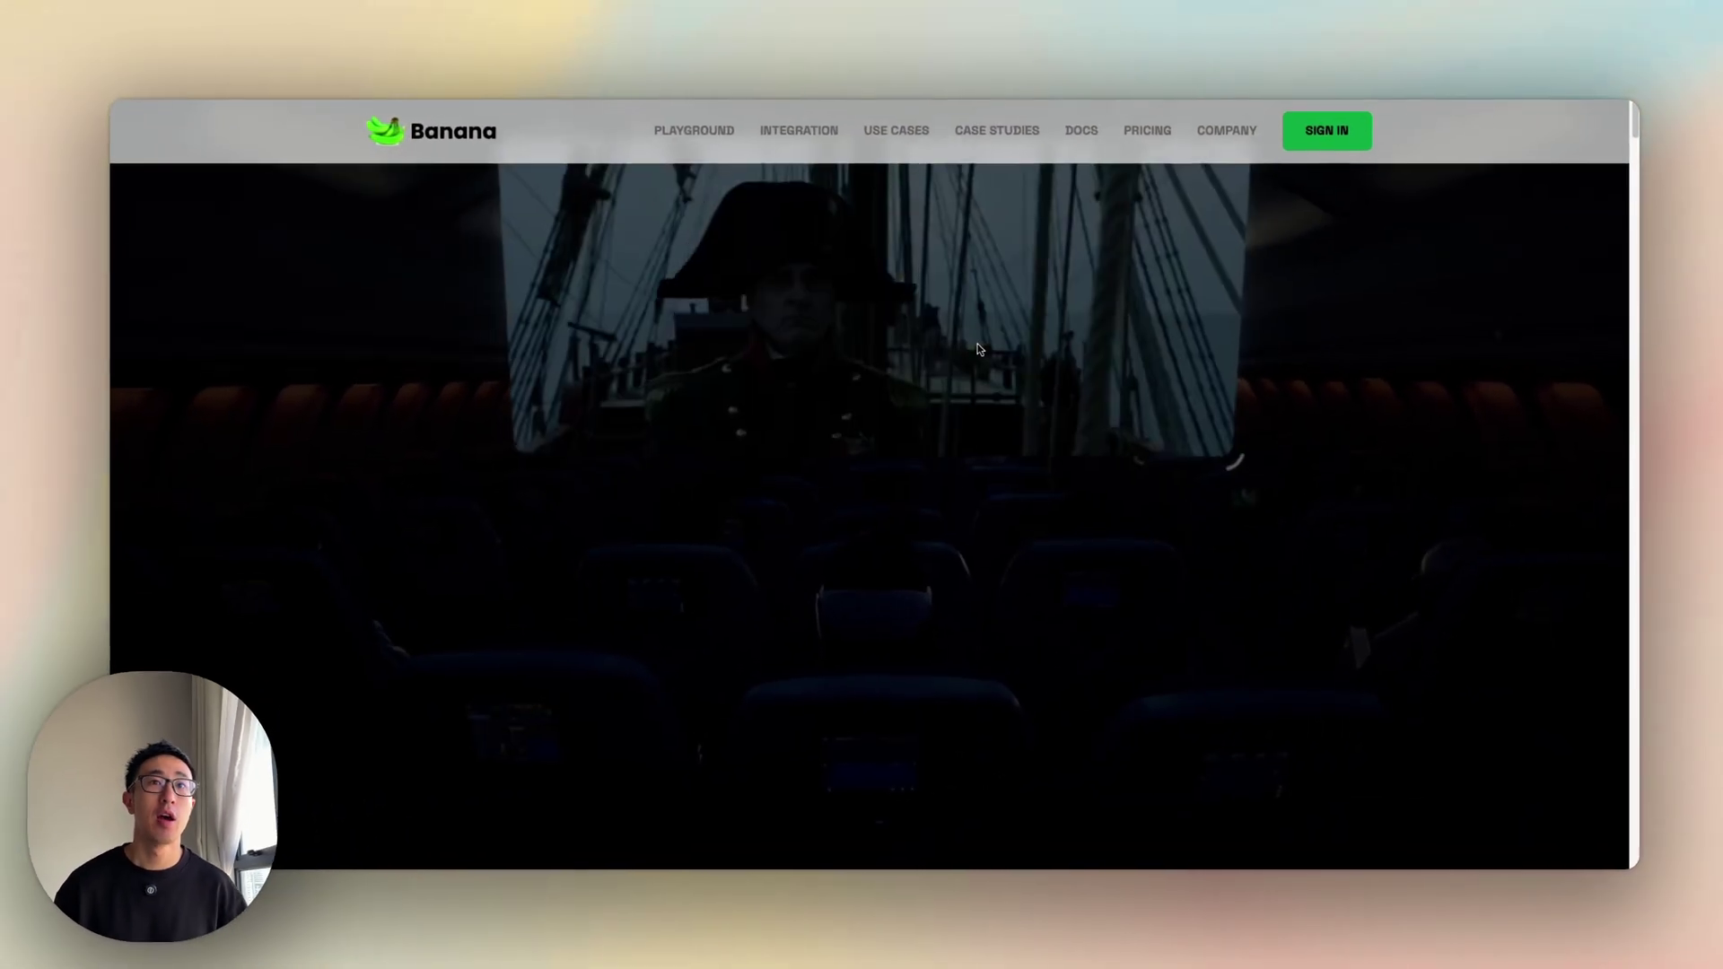
# Scroll through the Nav Frosted page to review its layout.
pyautogui.scroll(-5, 704, 238)
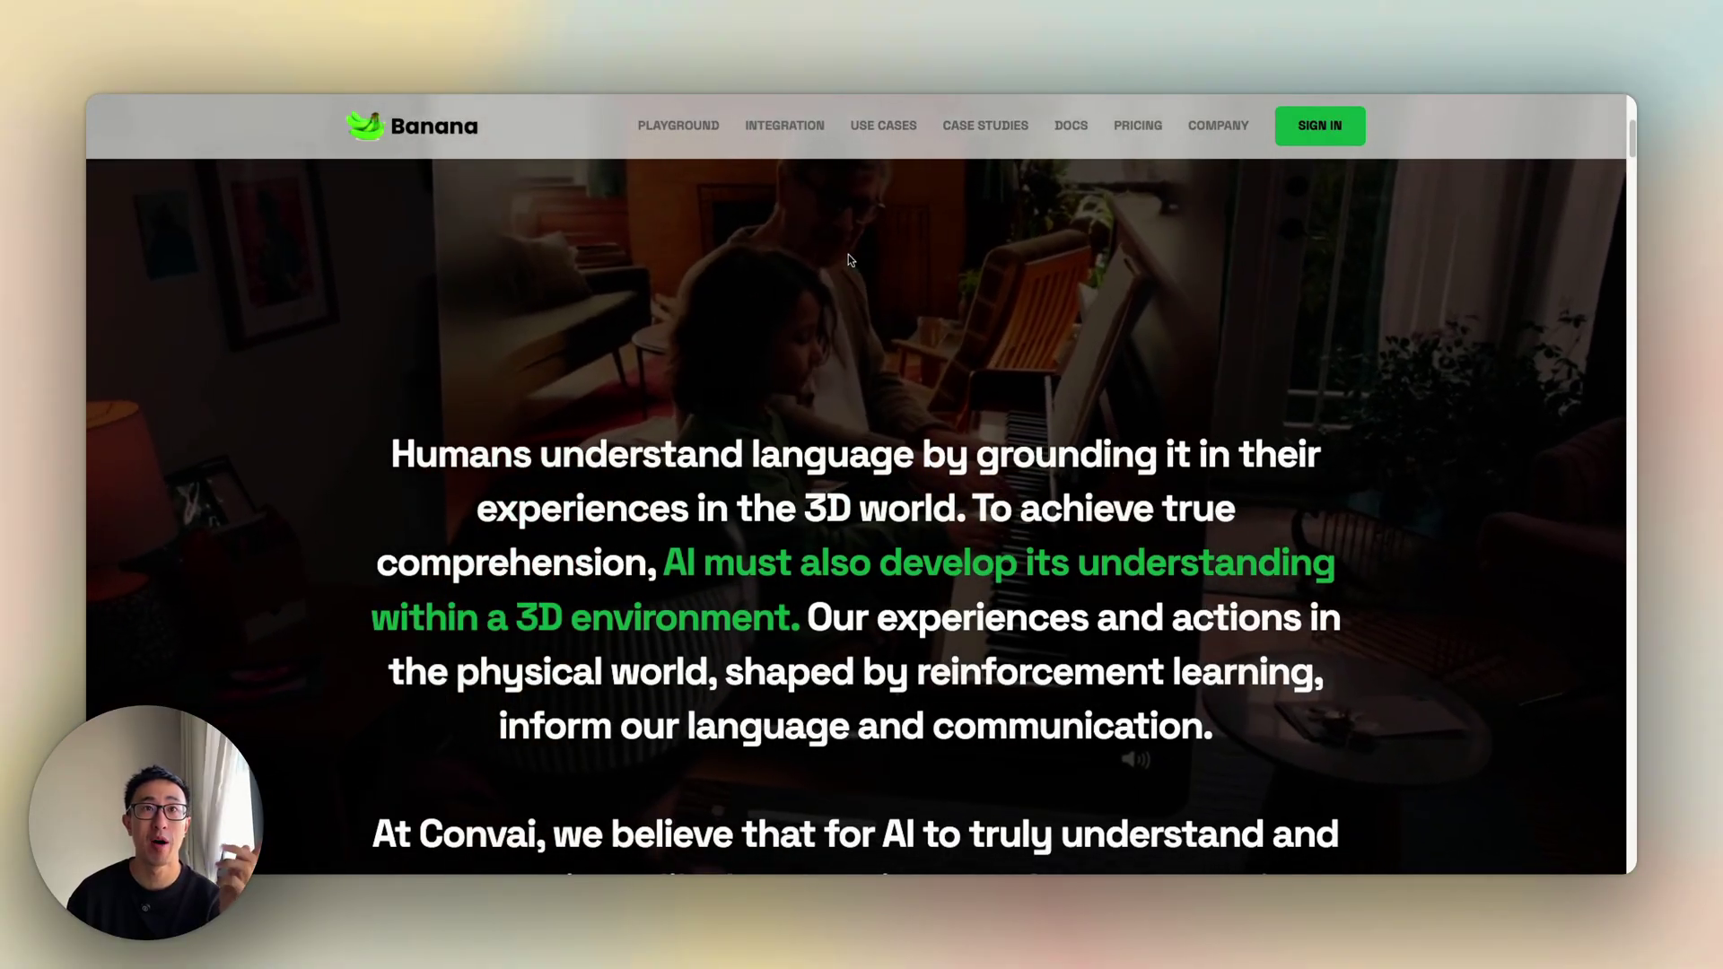
pyautogui.scroll(-2, 878, 253)
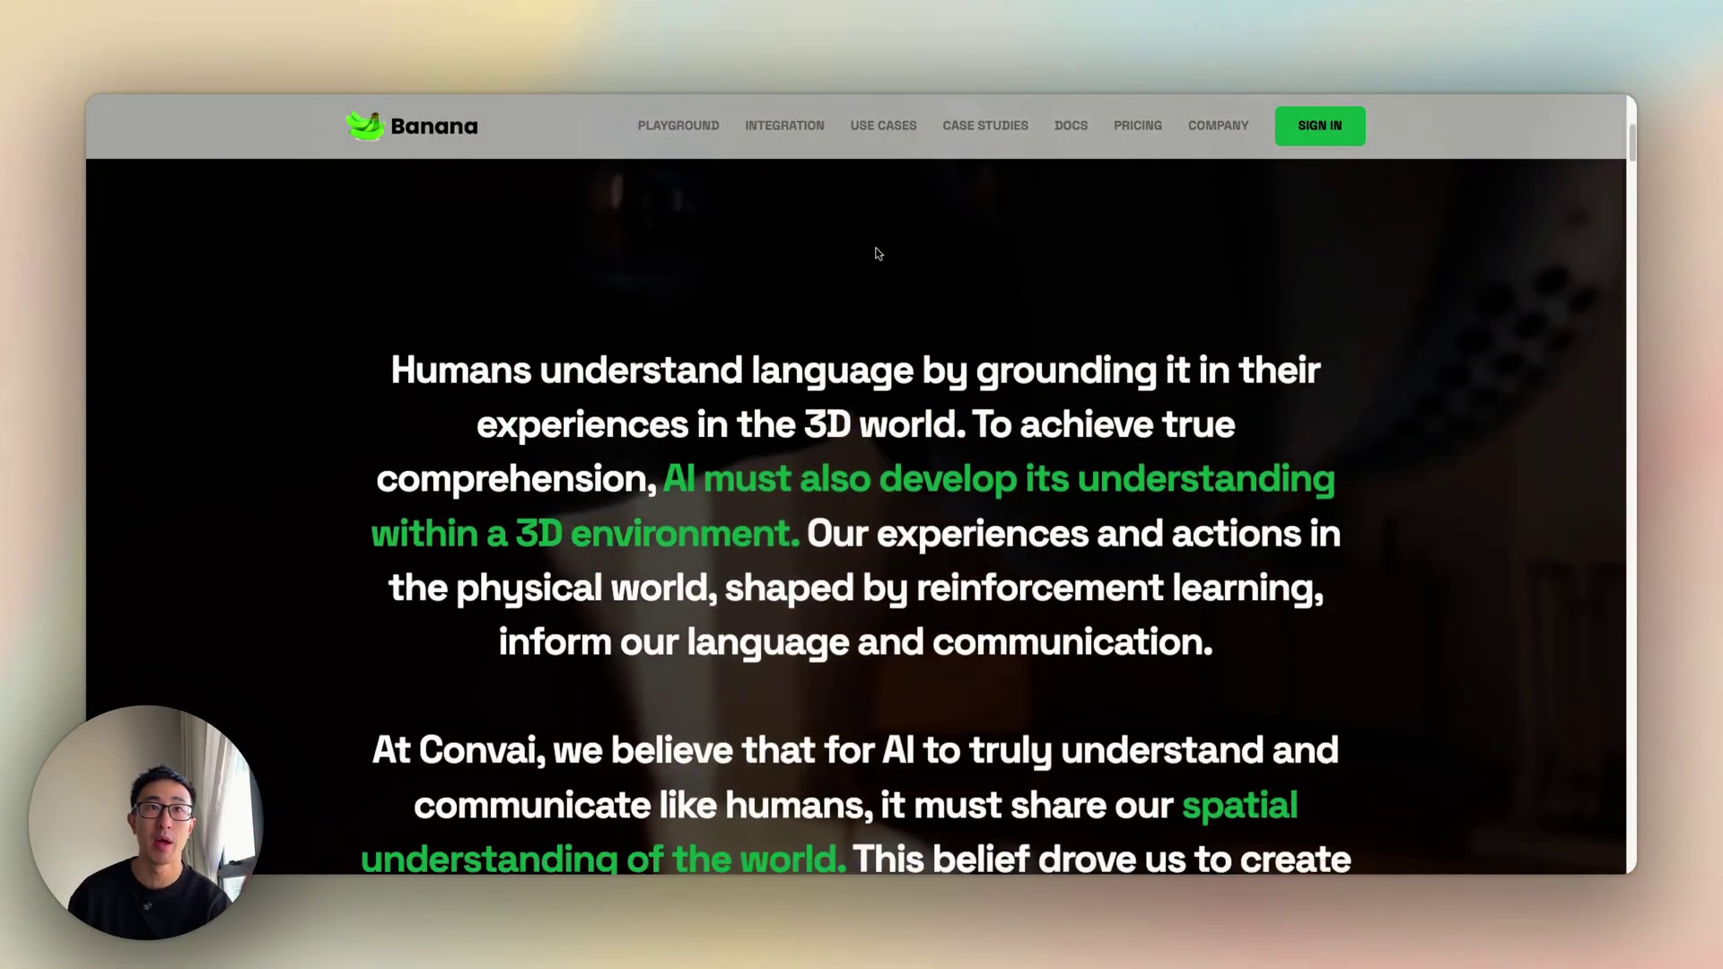
pyautogui.scroll(-5, 878, 253)
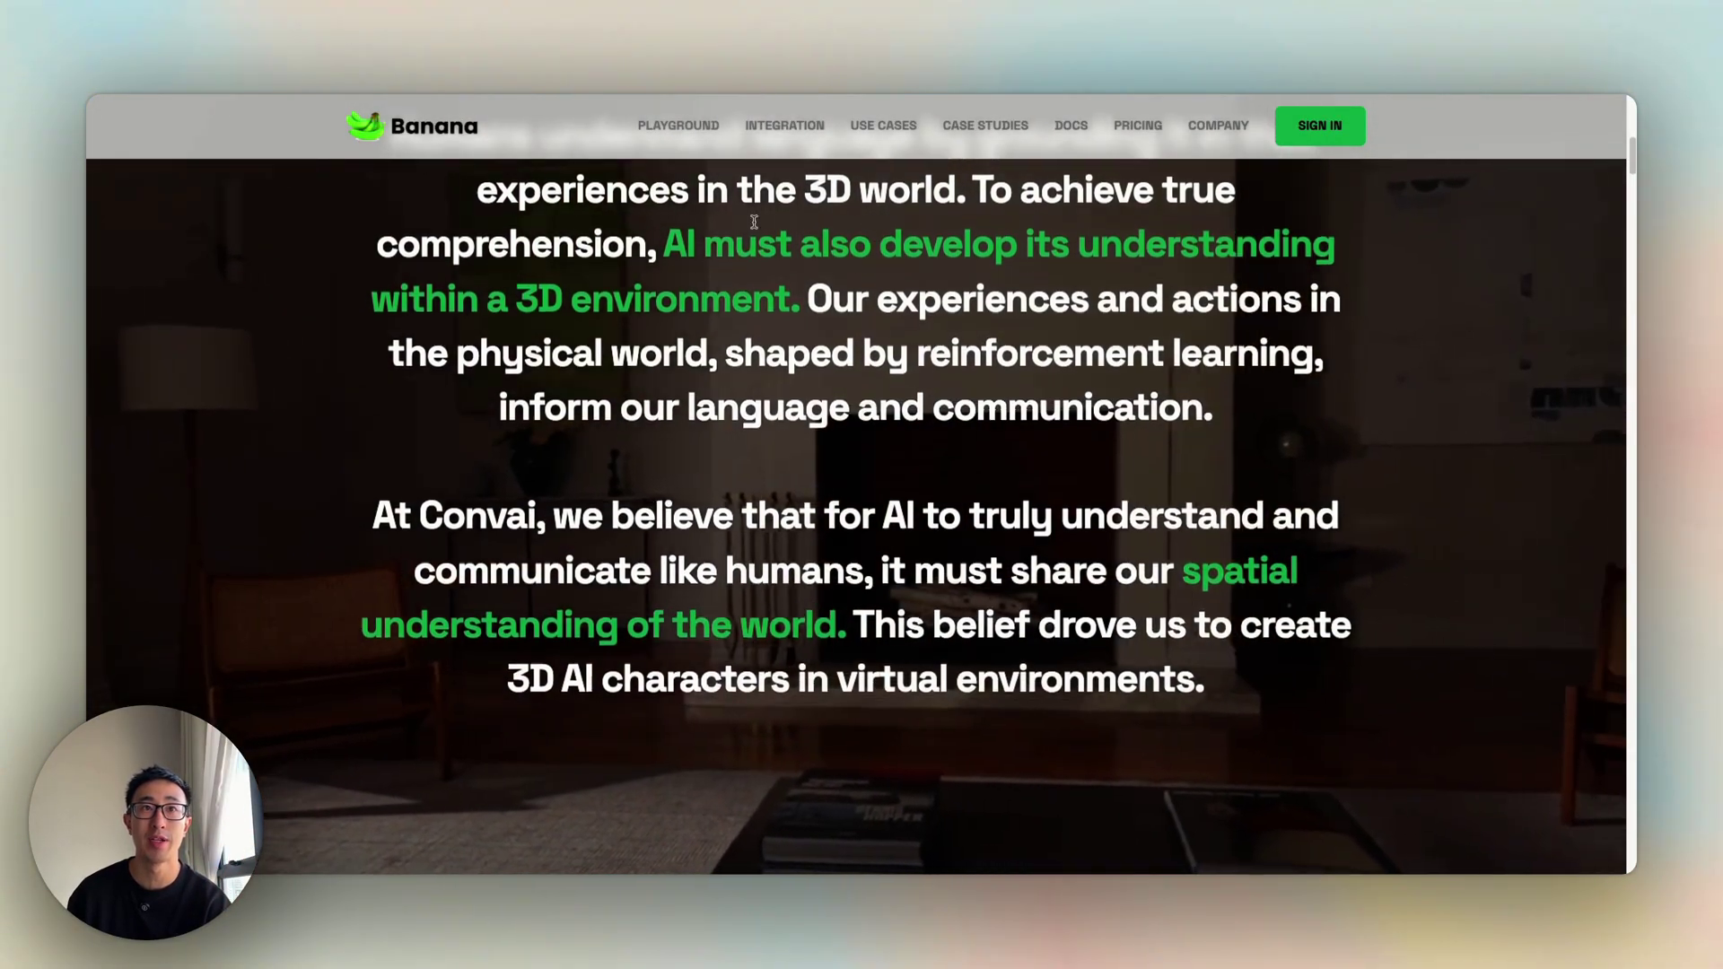
pyautogui.scroll(1, 716, 212)
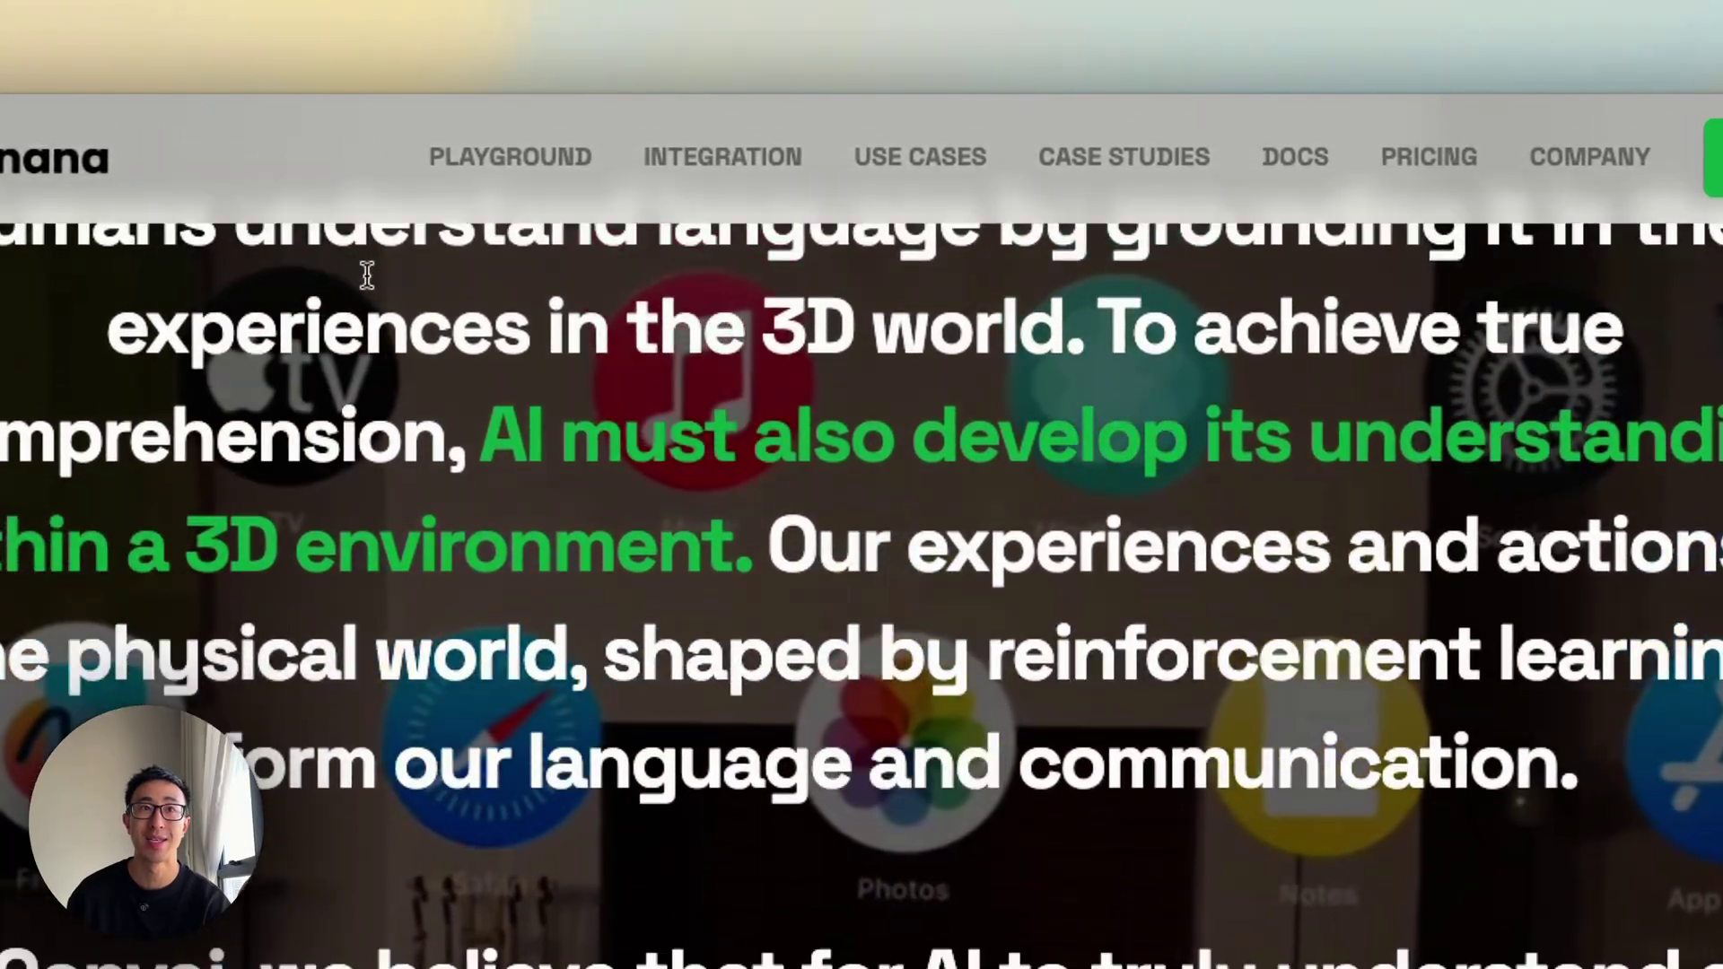
pyautogui.scroll(-1, 367, 276)
pyautogui.scroll(-4, 724, 569)
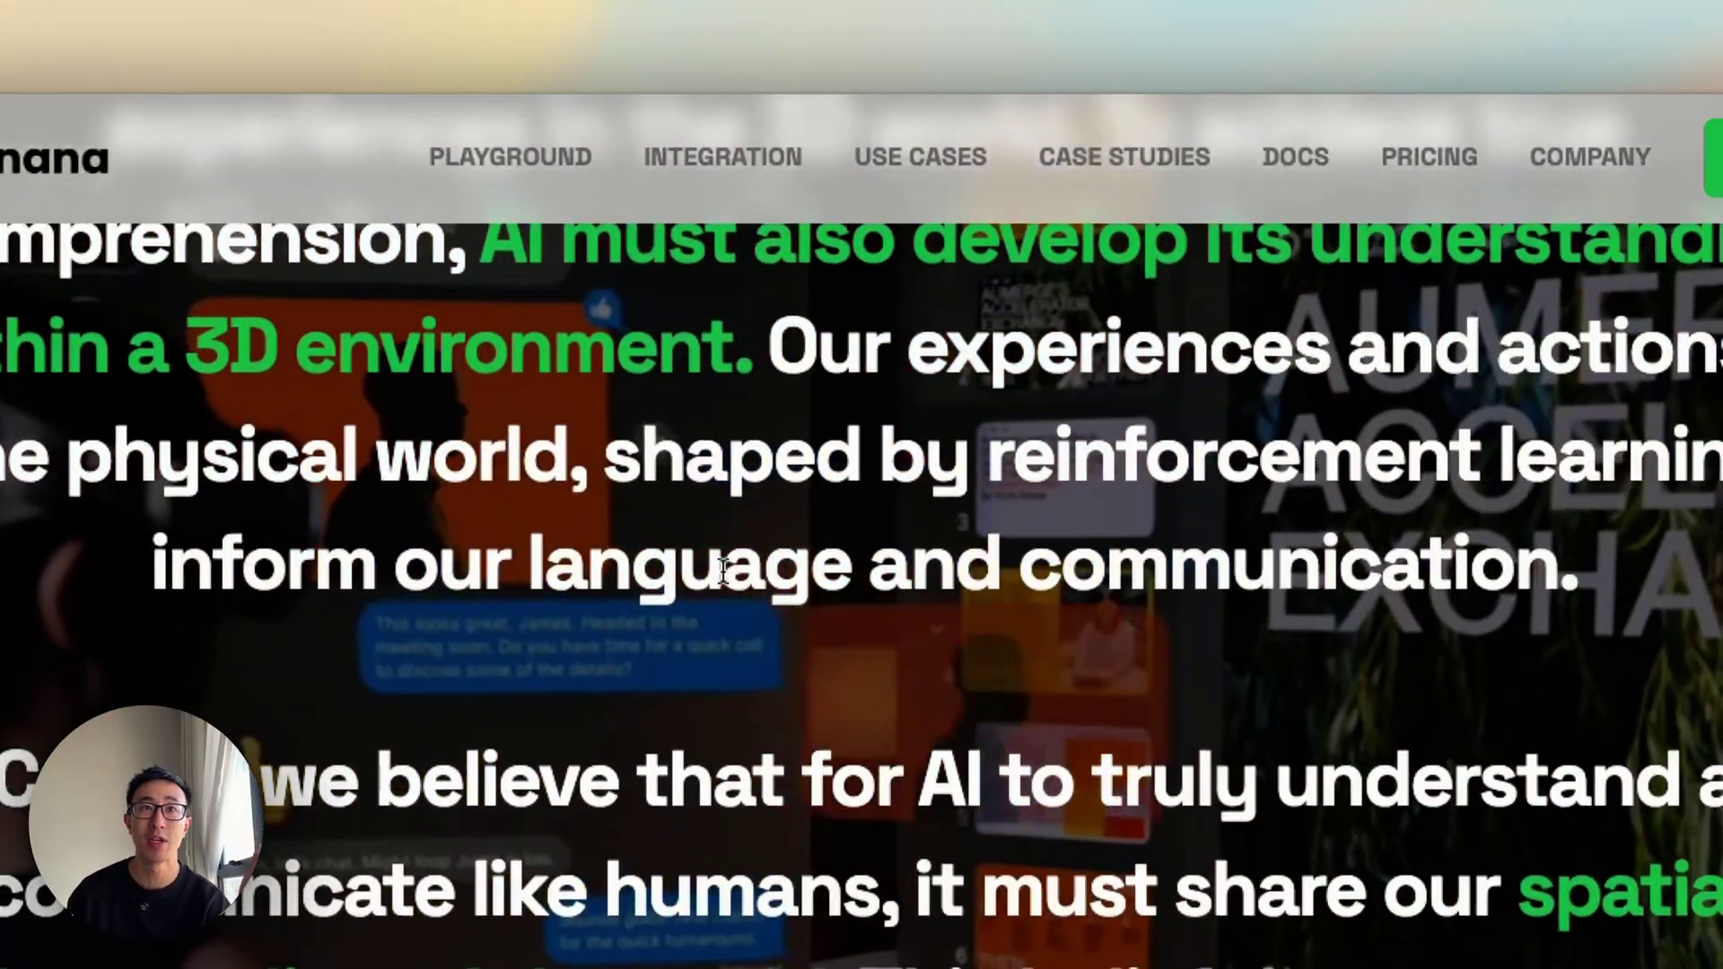
pyautogui.scroll(-3, 722, 568)
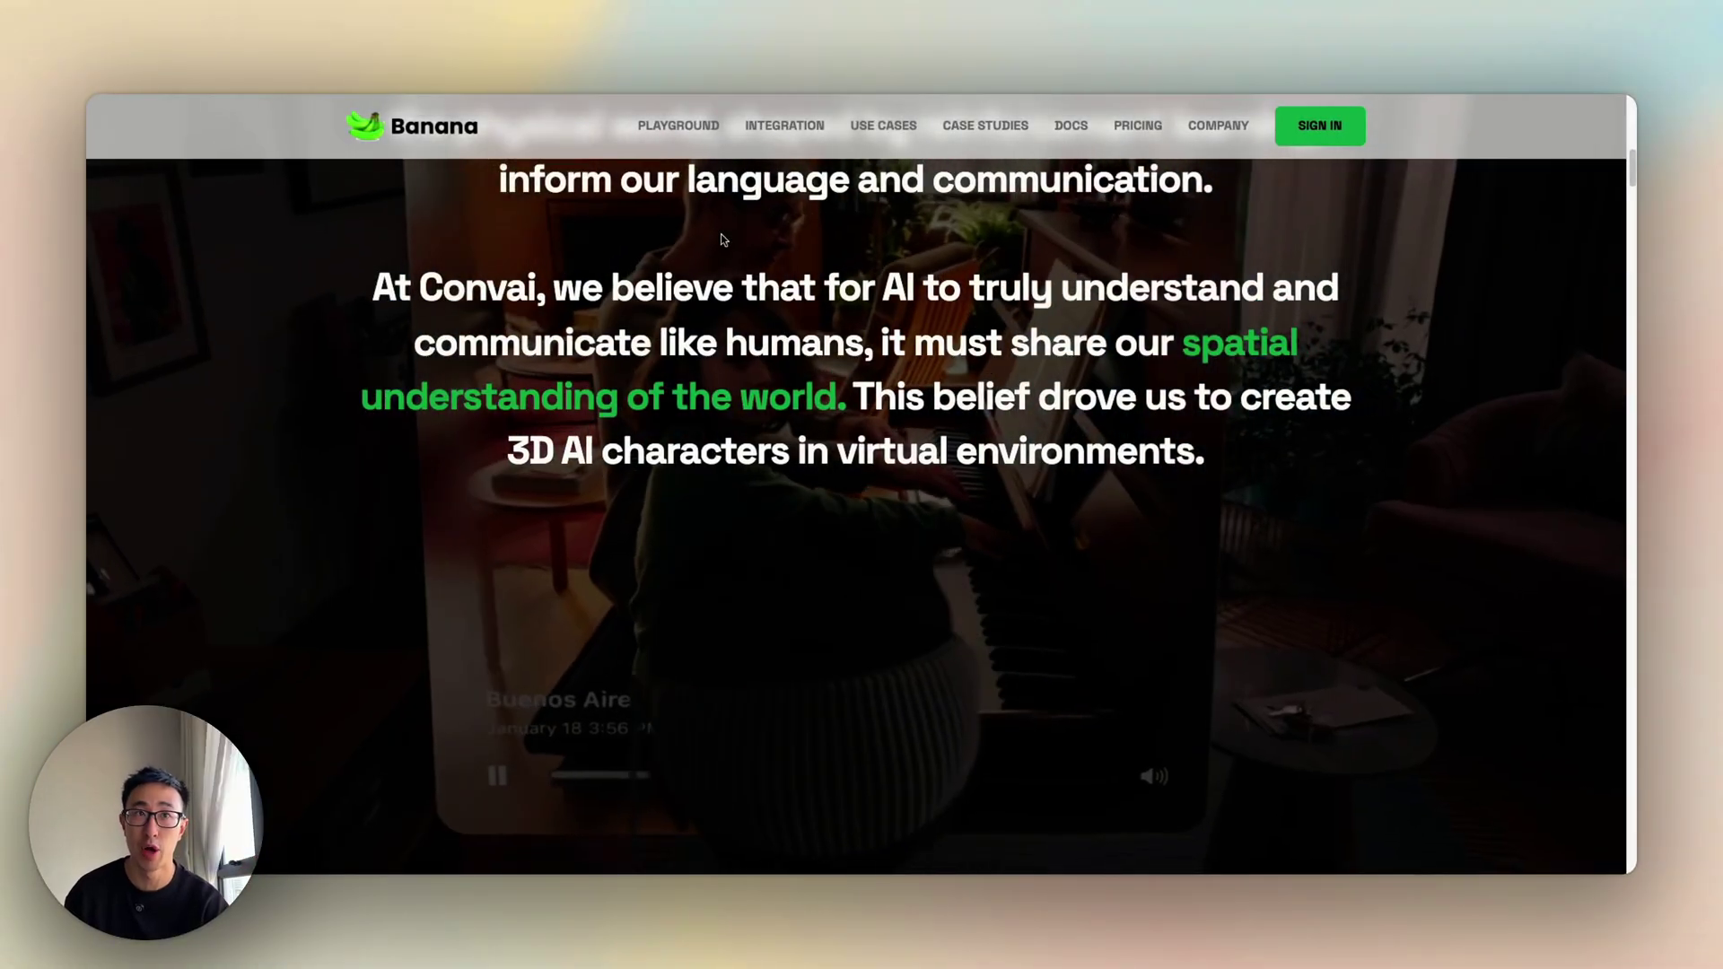
pyautogui.scroll(-2, 721, 235)
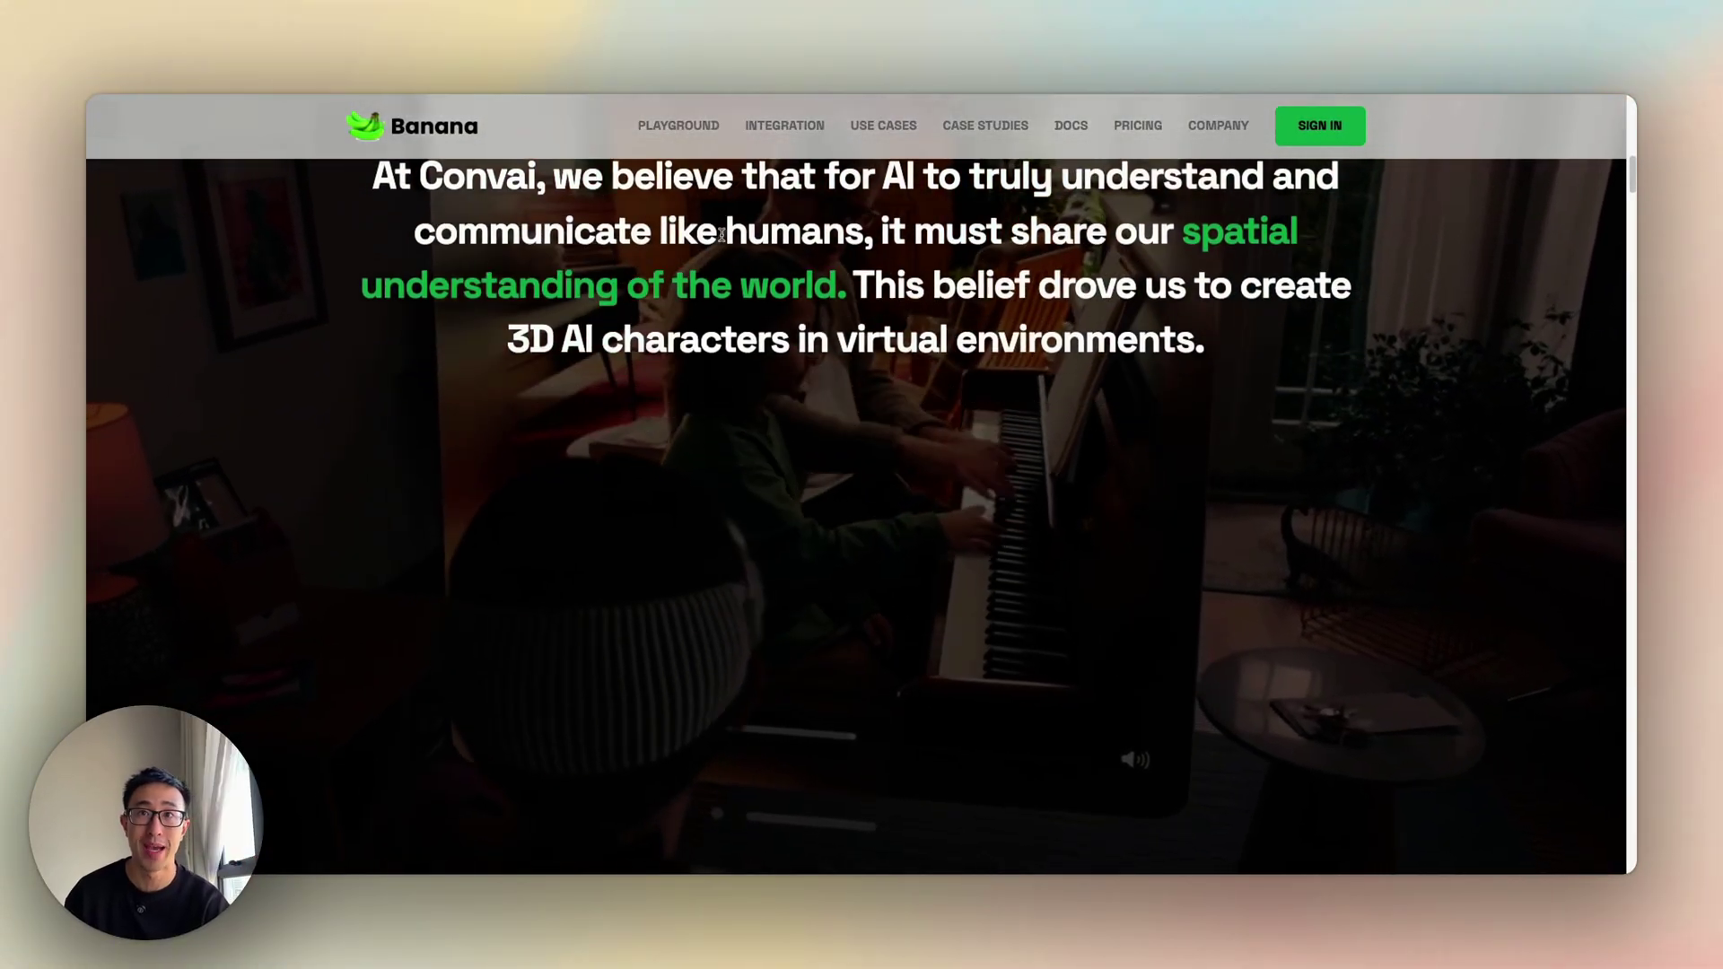
pyautogui.scroll(-1, 721, 235)
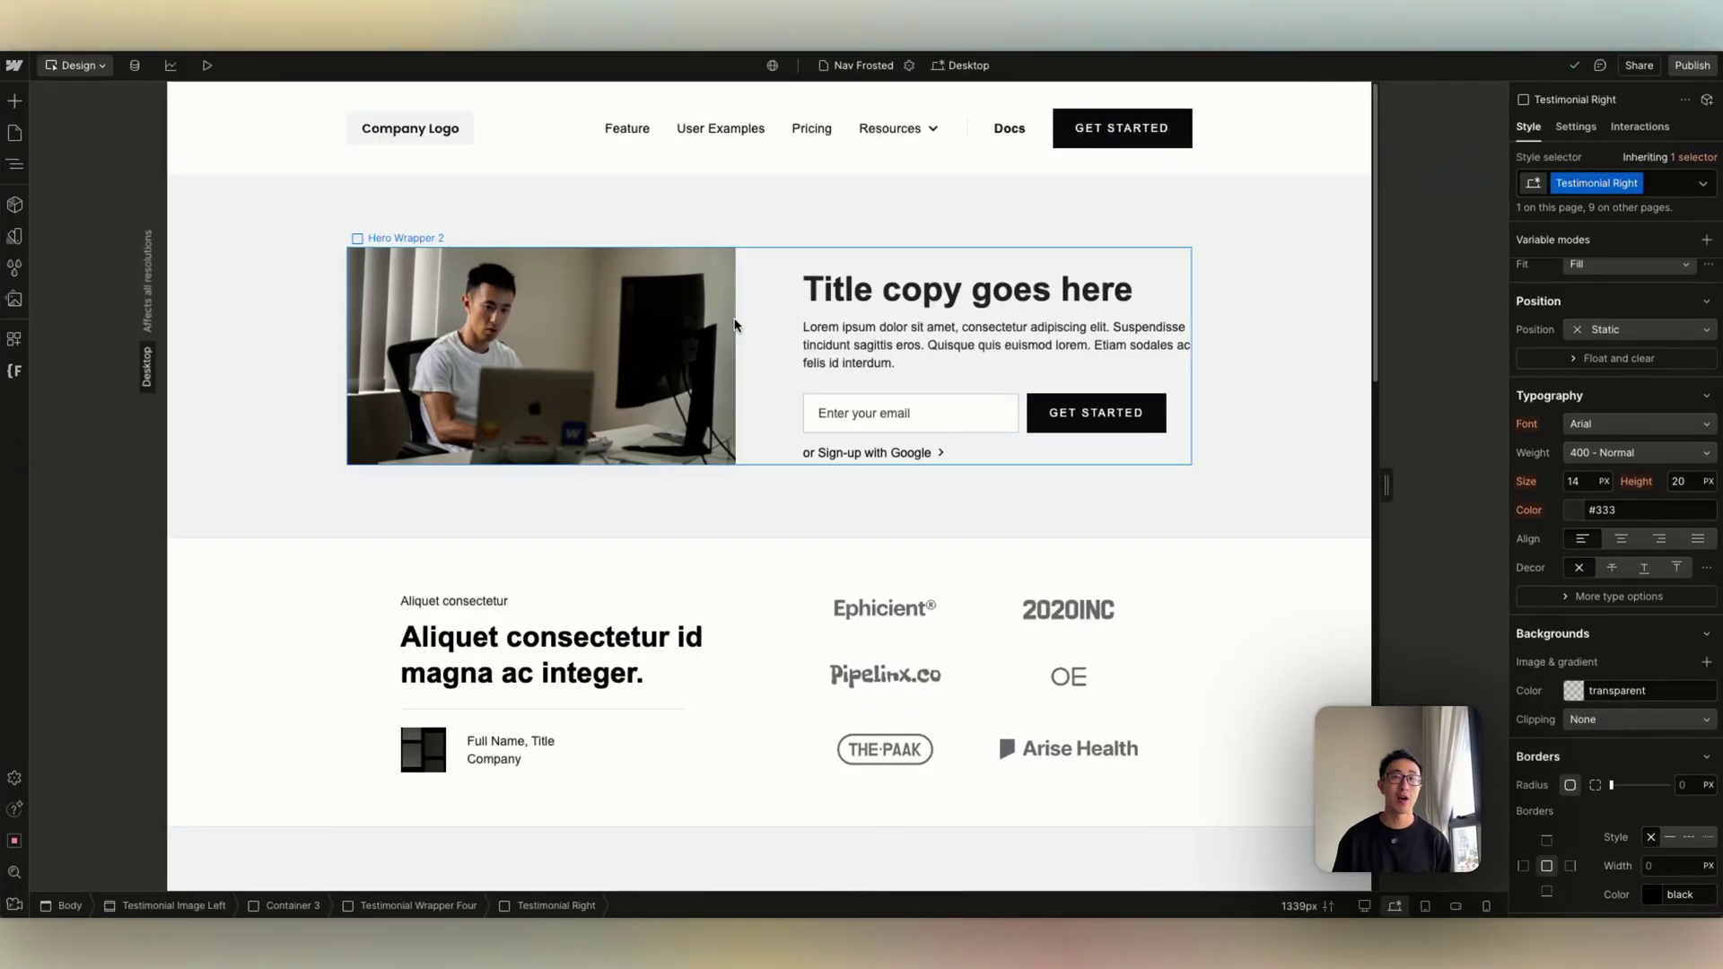
# Show the Navigator and select the Navbar Logo Left navbar to review its Style settings.
pyautogui.click(14, 164)
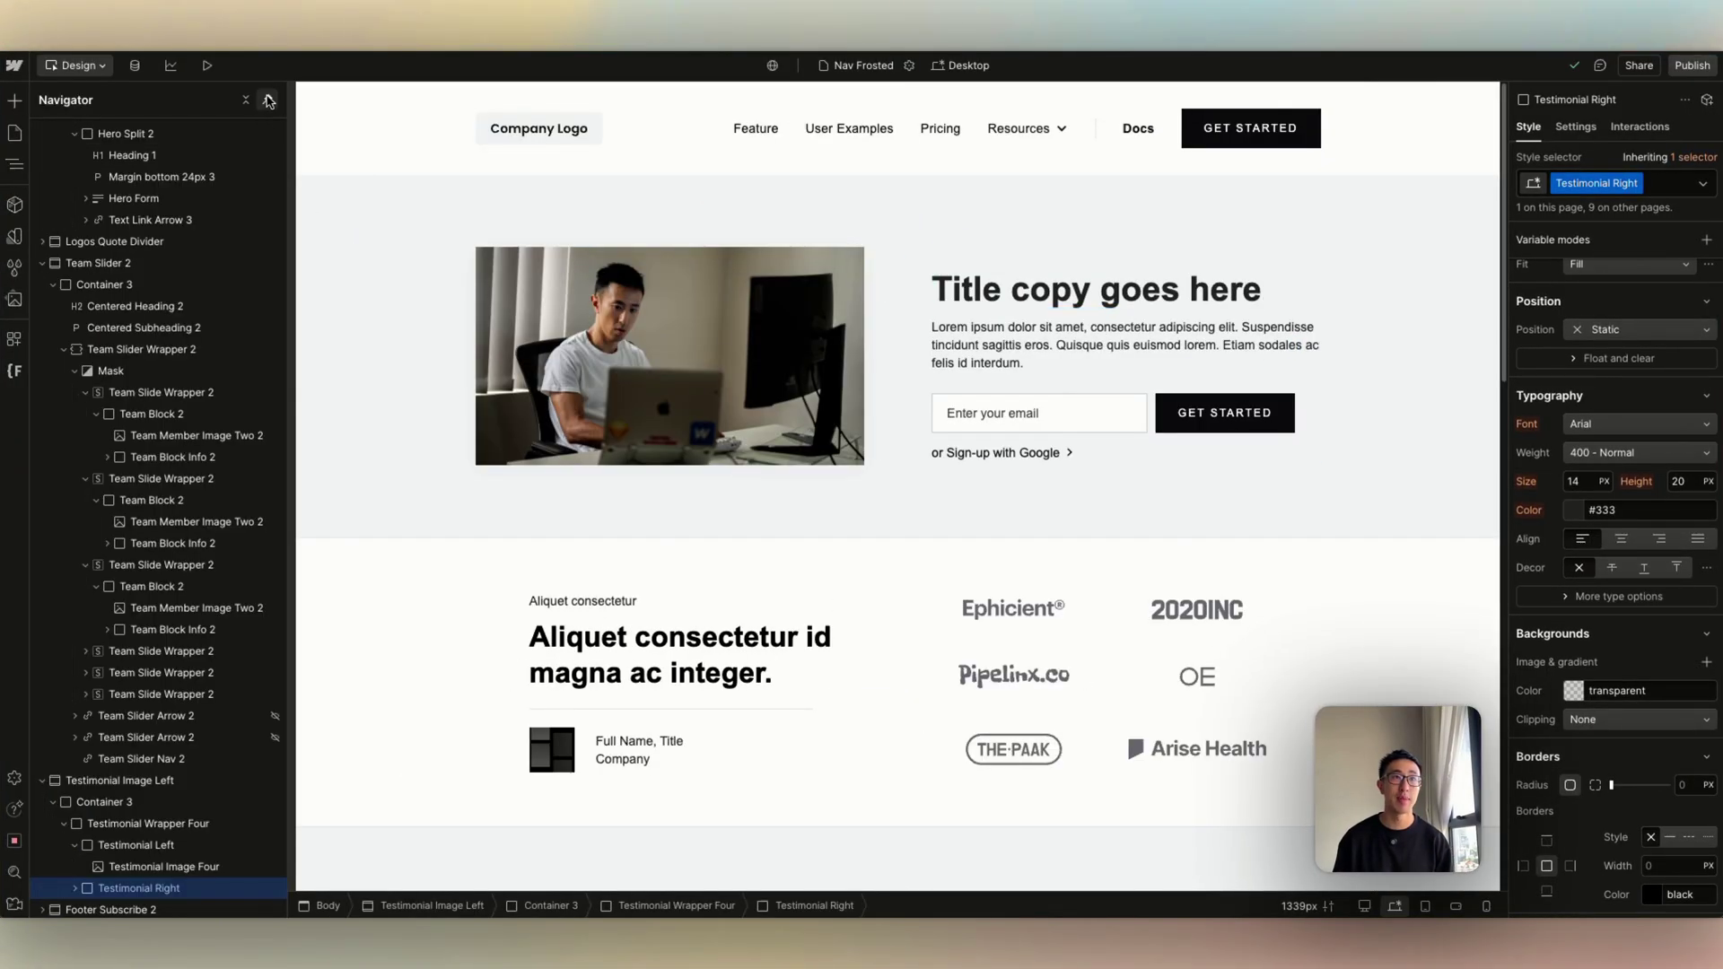
pyautogui.click(336, 151)
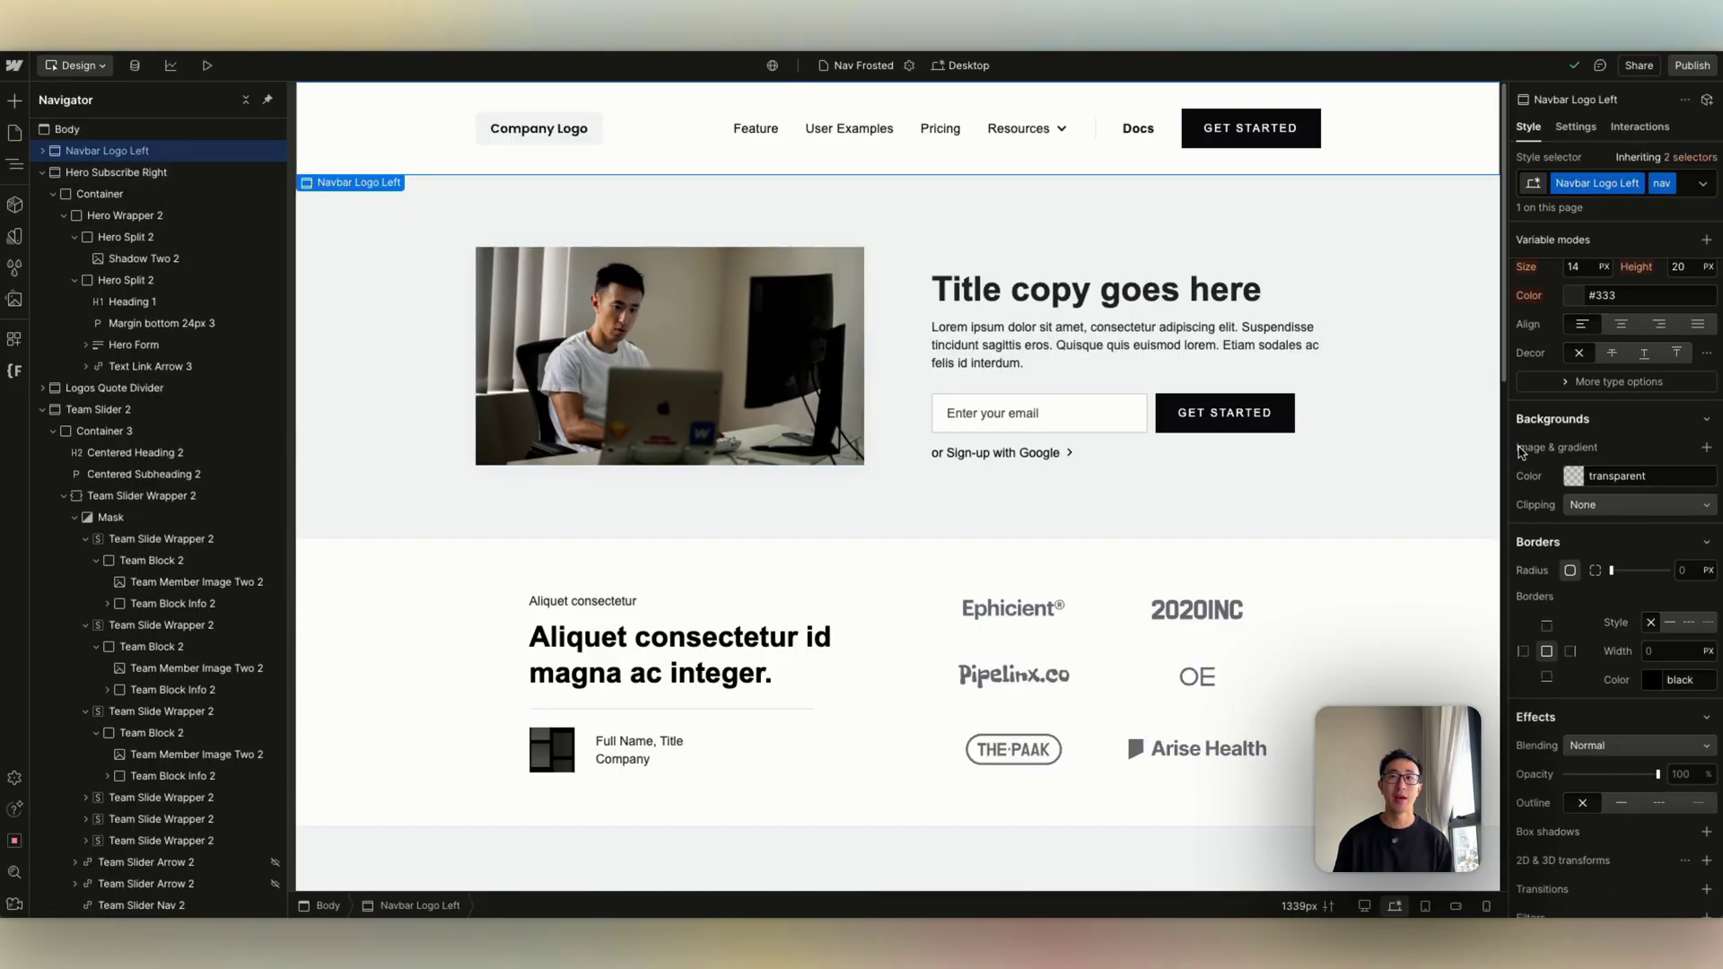
pyautogui.scroll(-5, 1606, 561)
pyautogui.scroll(7, 1645, 556)
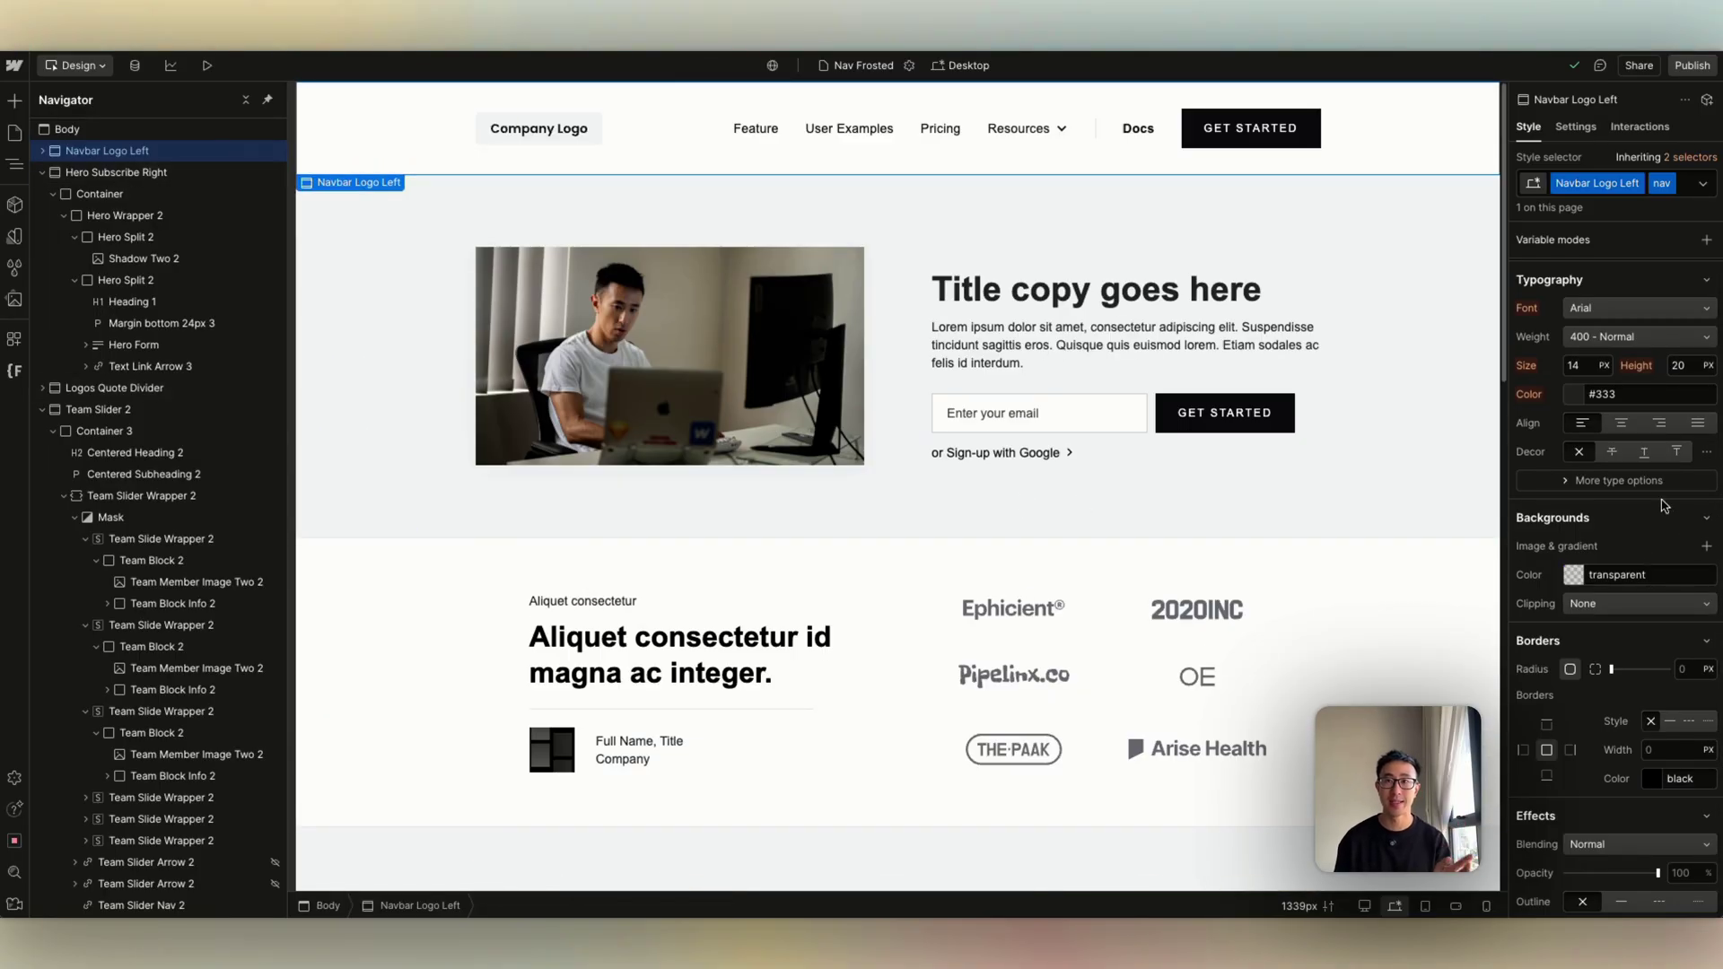
pyautogui.scroll(-1, 1657, 504)
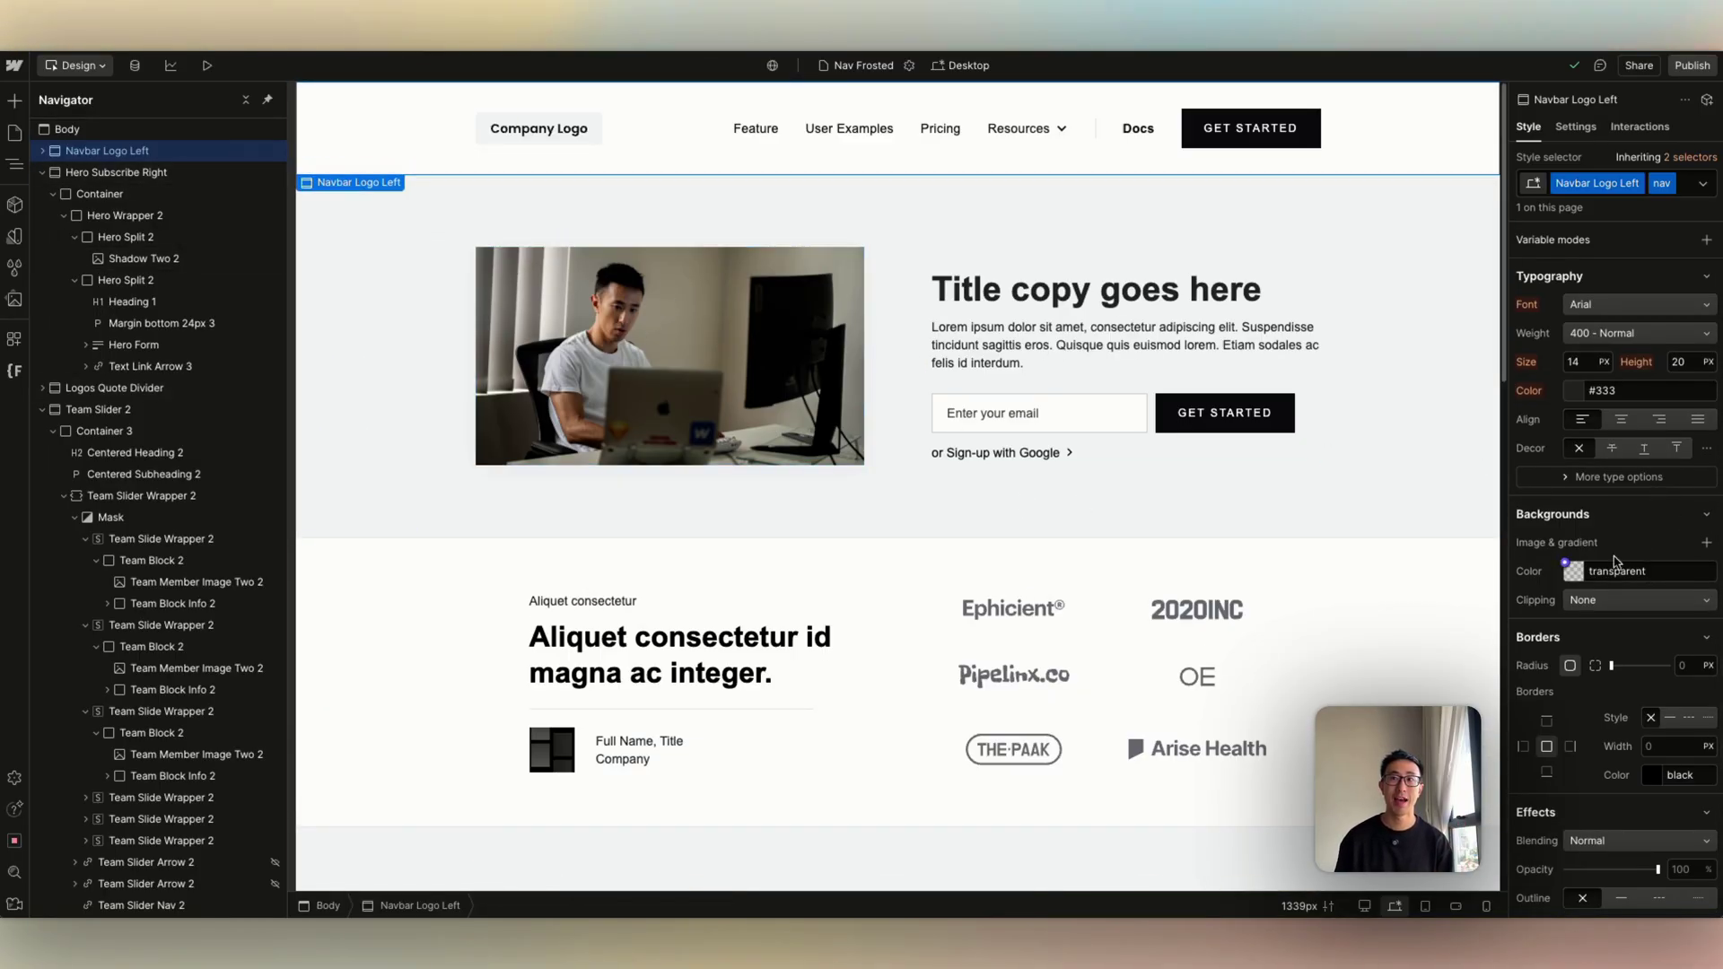
pyautogui.scroll(-1, 1612, 518)
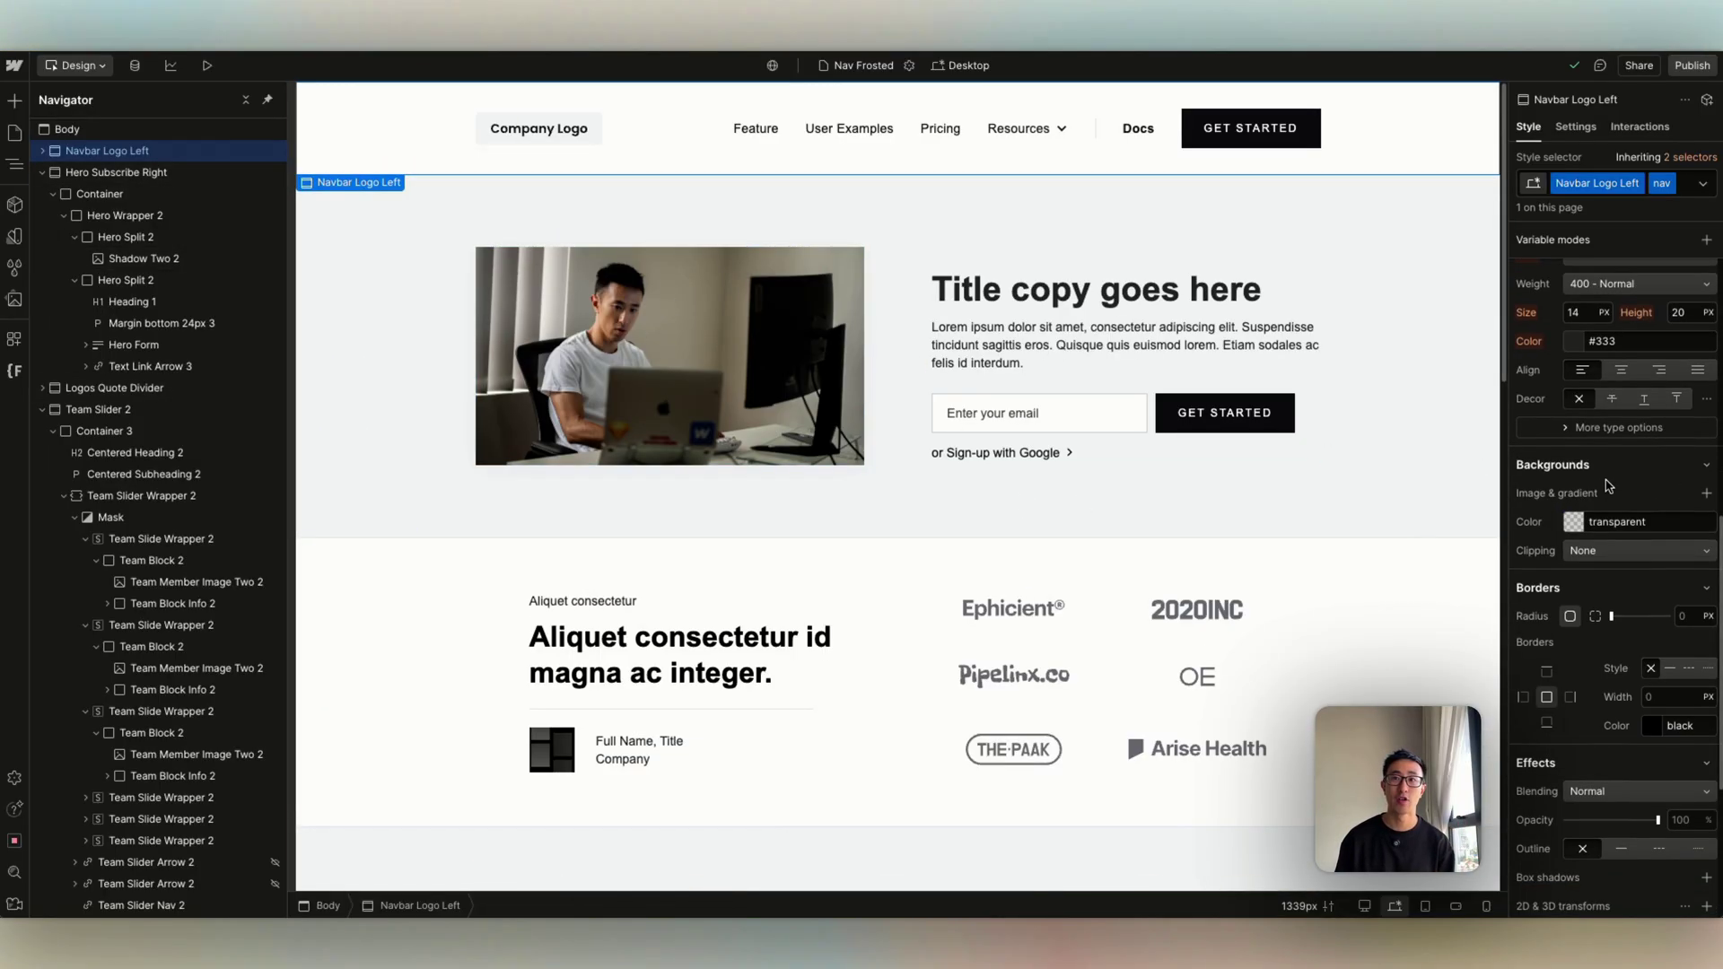
pyautogui.scroll(4, 1610, 466)
# Switch the navbar's Position from Static to Sticky with a top offset of 0.
pyautogui.click(1615, 370)
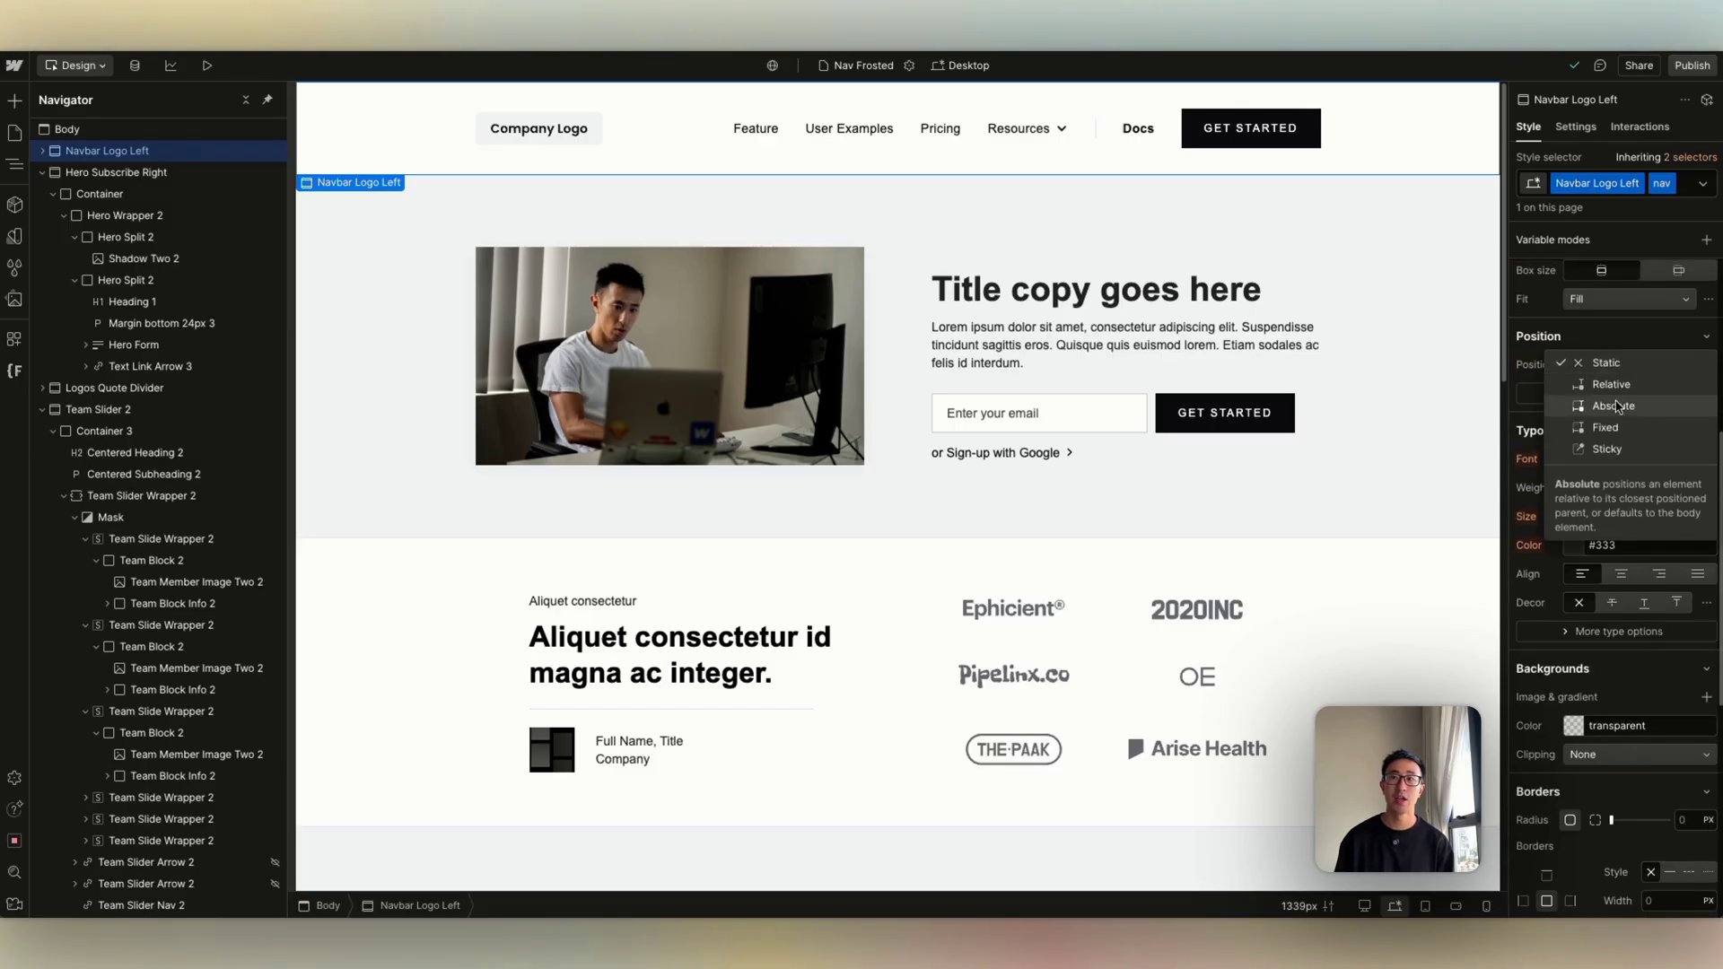
pyautogui.click(1620, 449)
pyautogui.click(1640, 396)
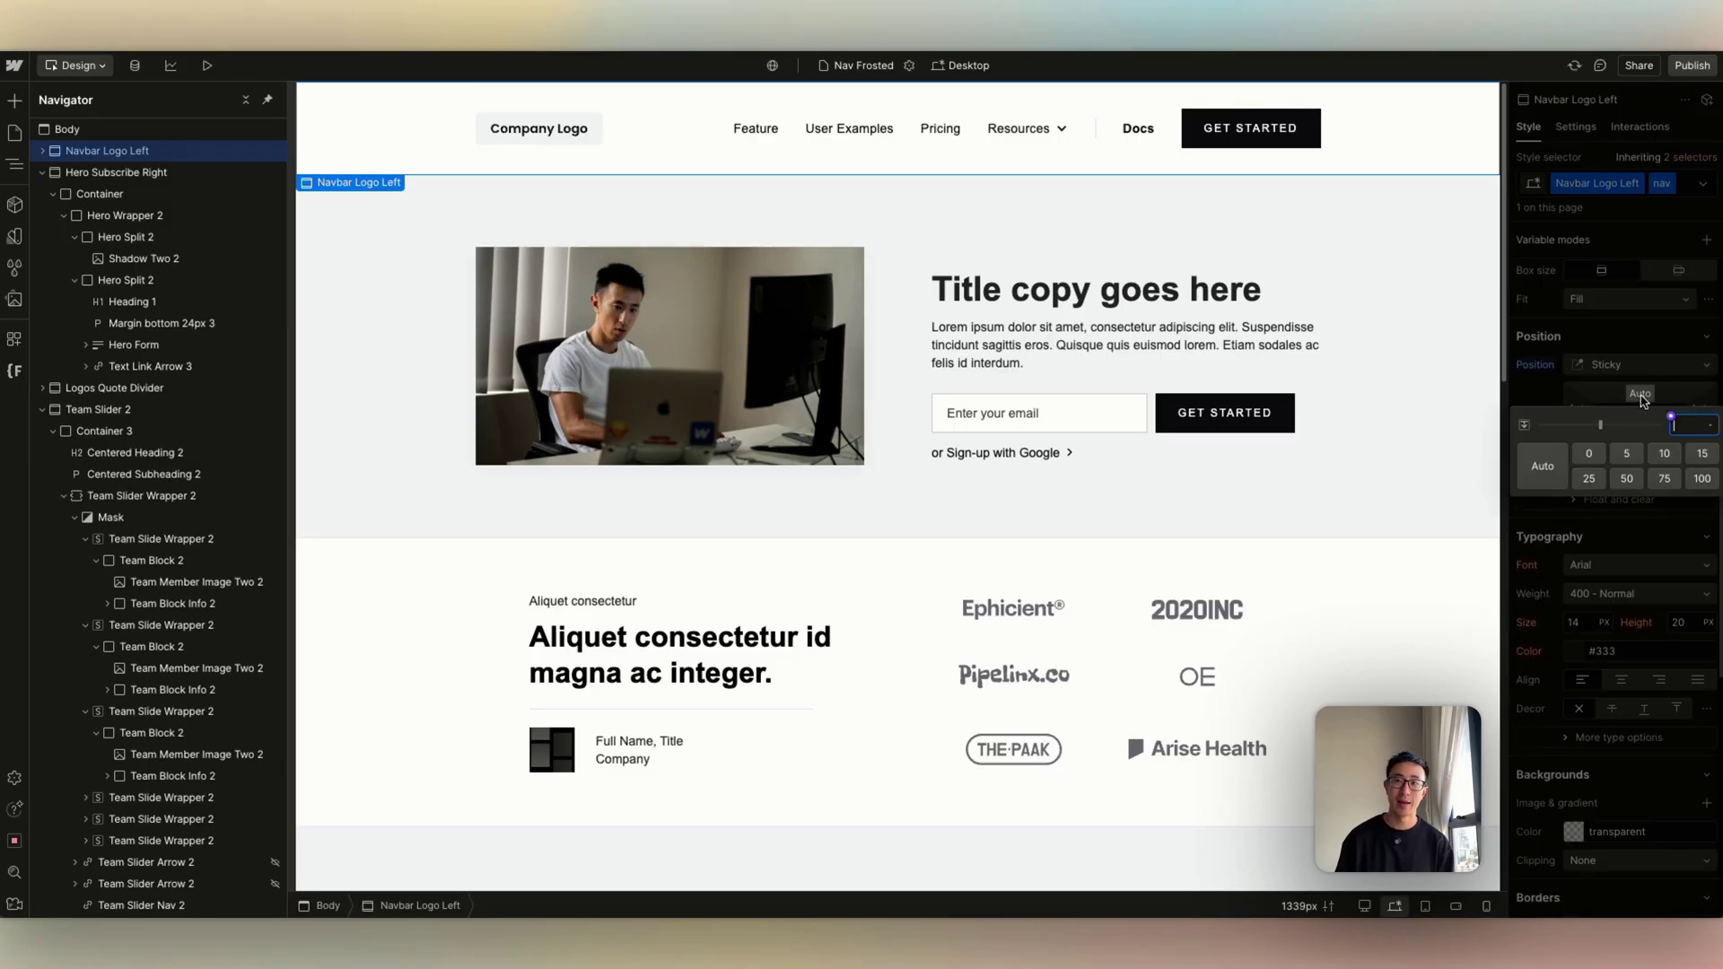
pyautogui.write('0')
pyautogui.press('Return')
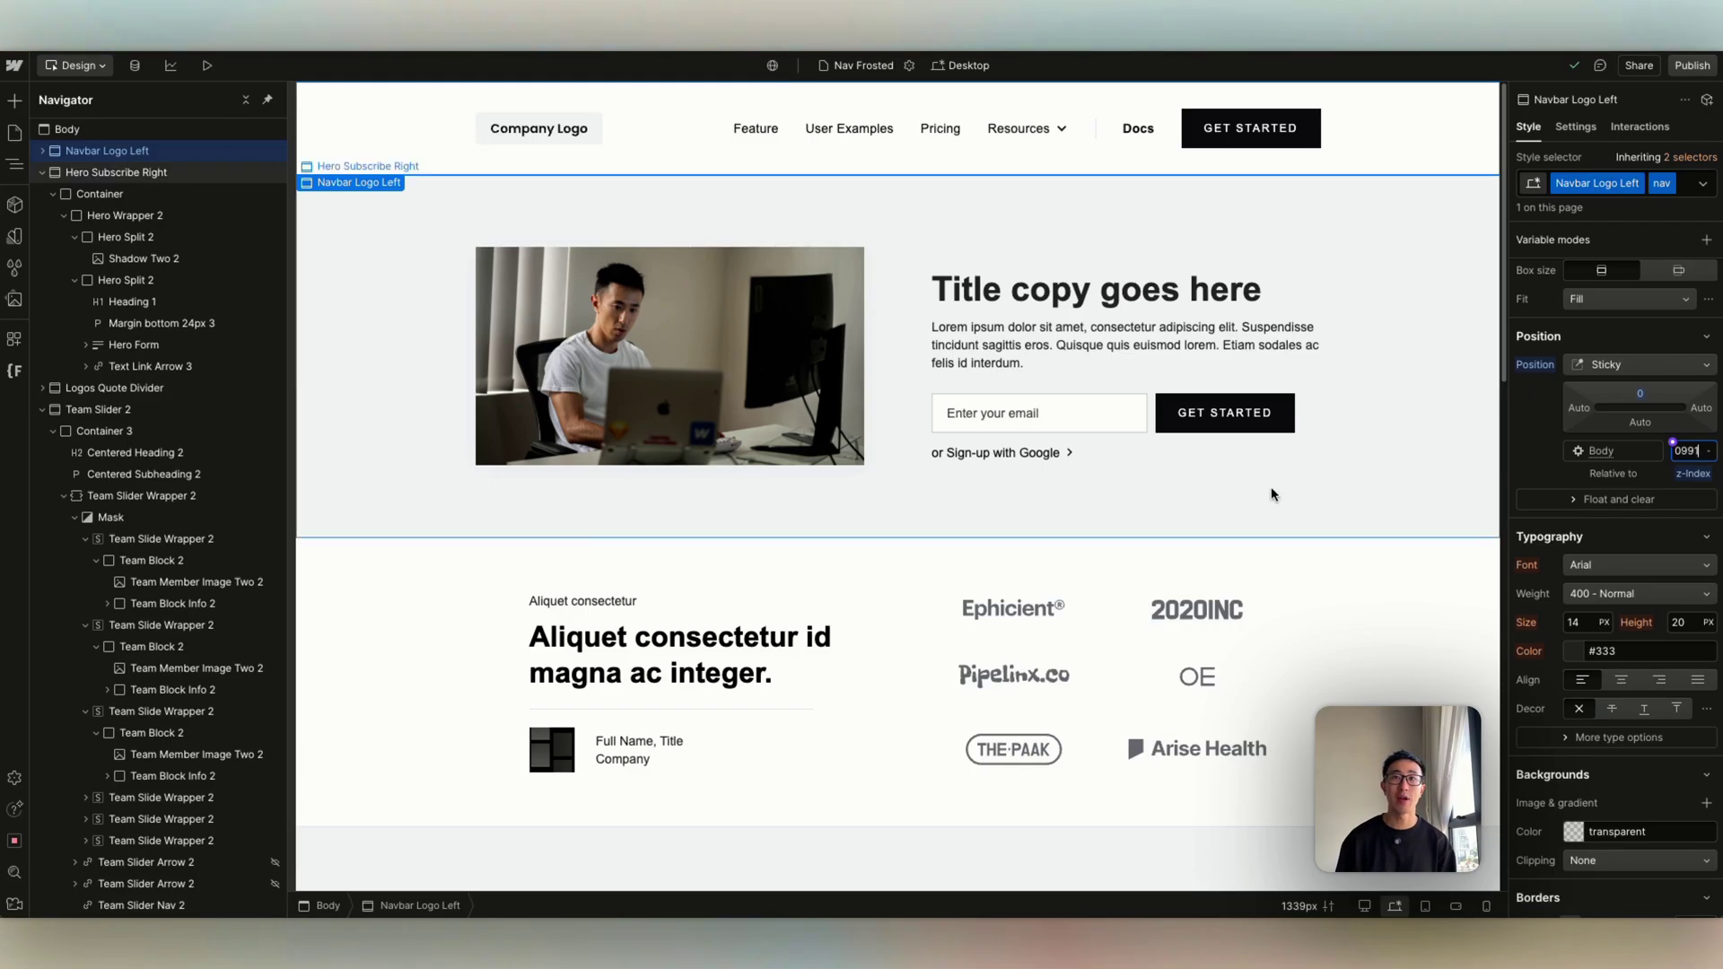
# Choose a bright violet navbar background and lower its alpha to 0.86, giving rgba(132, 25, 255, 0.86).
pyautogui.scroll(-3, 1270, 486)
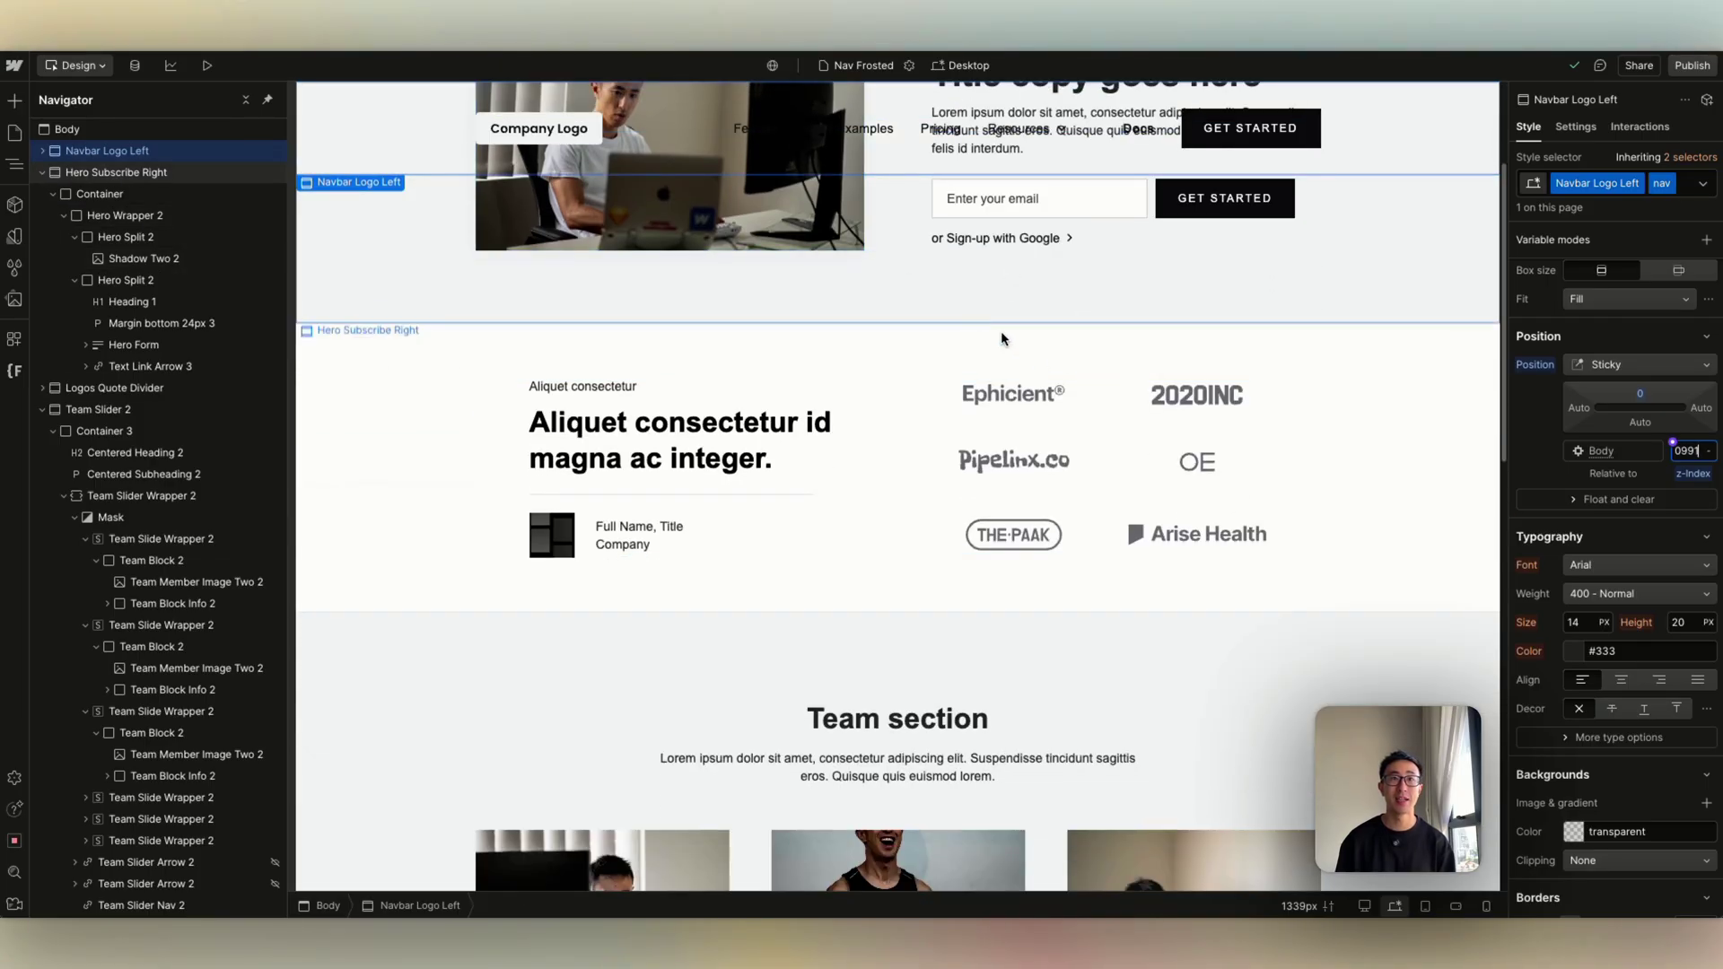
pyautogui.scroll(-2, 1232, 437)
pyautogui.scroll(-1, 1669, 448)
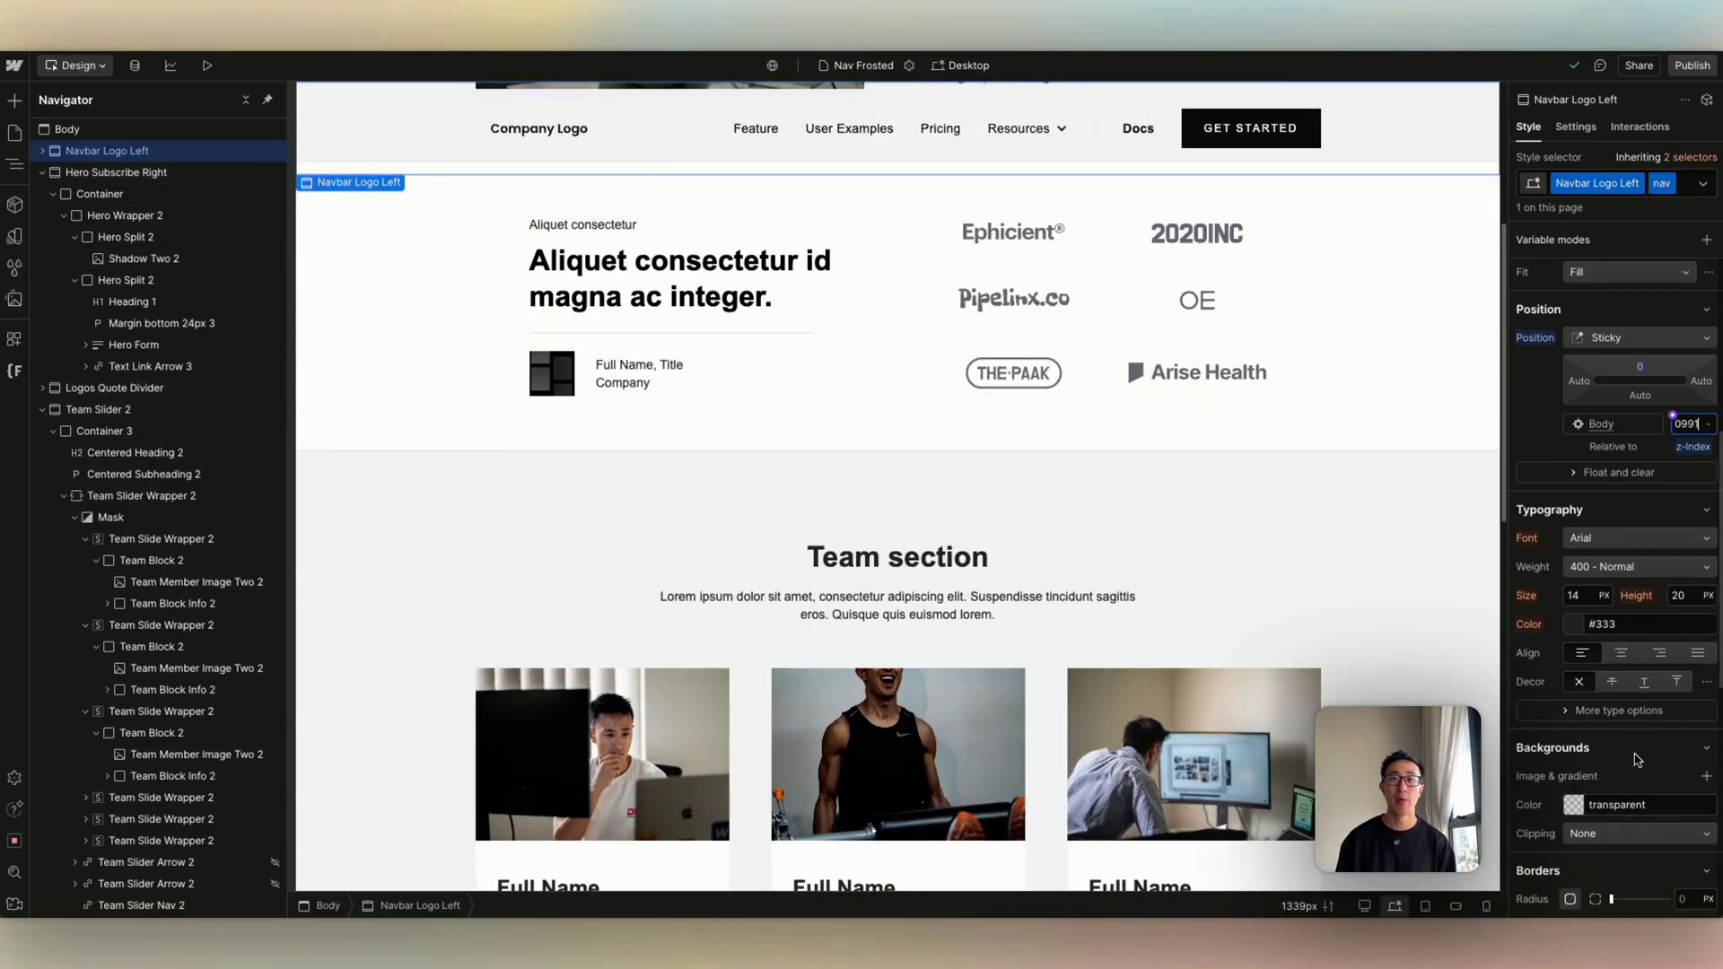
pyautogui.click(1575, 804)
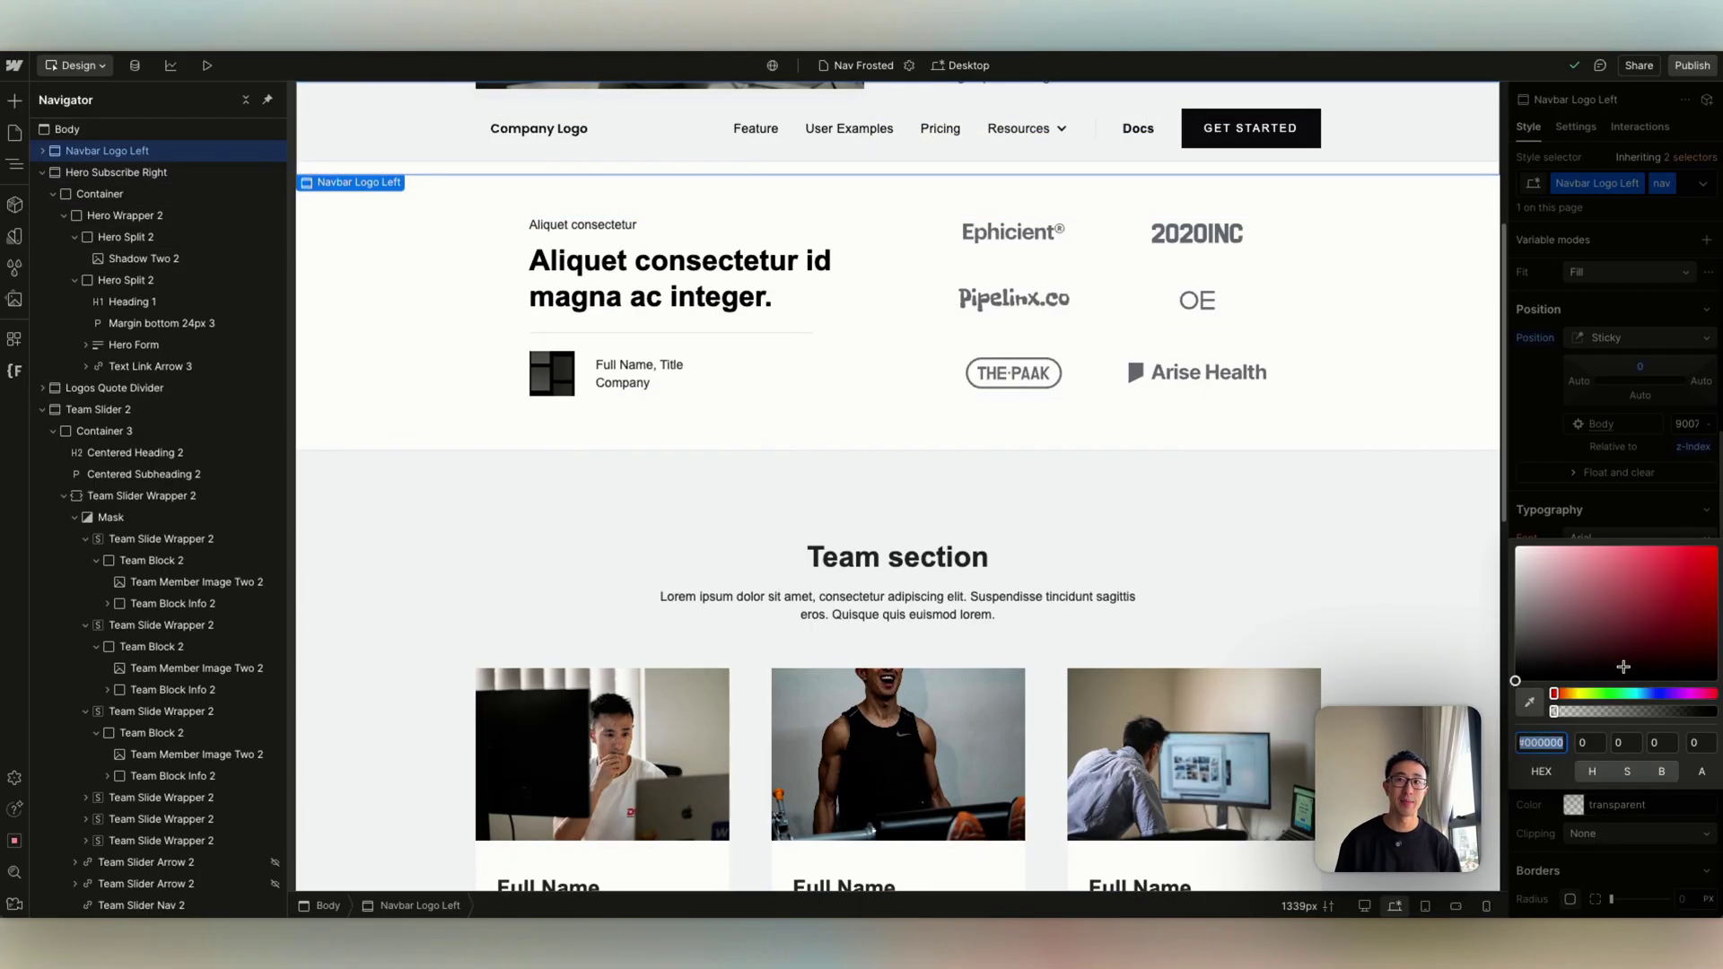
pyautogui.moveTo(1630, 698); pyautogui.dragTo(1672, 695)
pyautogui.click(1695, 571)
pyautogui.moveTo(1697, 567)
pyautogui.mouseDown()
pyautogui.moveTo(1716, 546)
pyautogui.moveTo(1697, 546)
pyautogui.mouseUp()
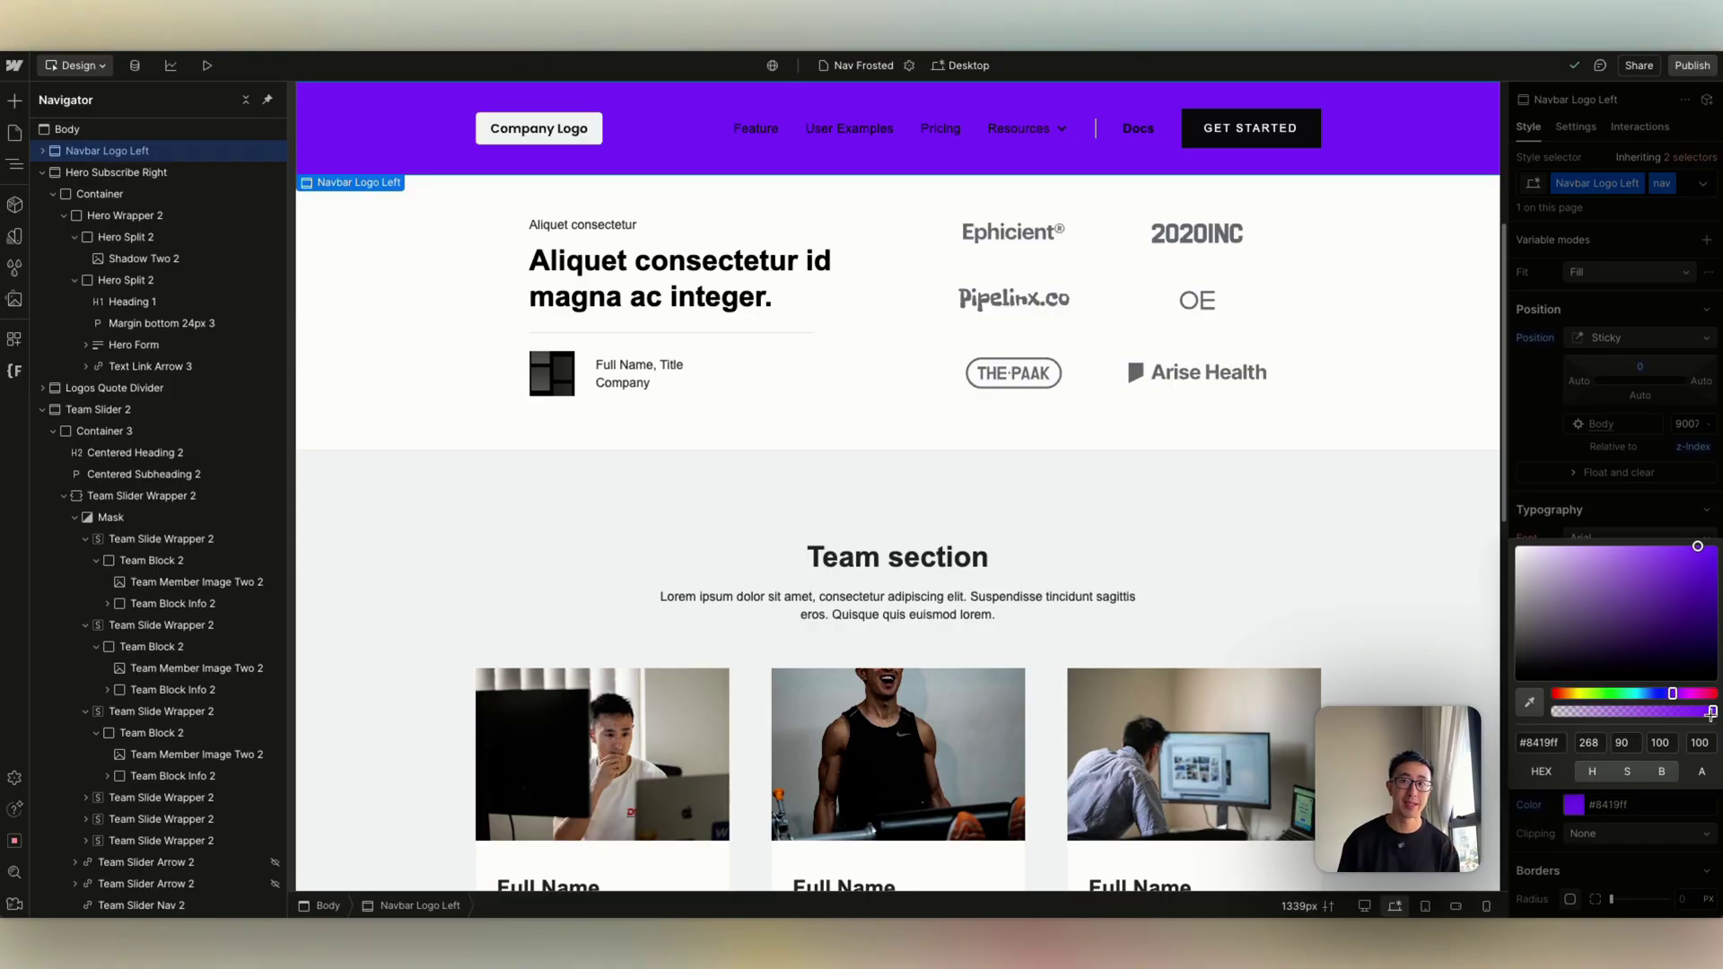
pyautogui.moveTo(1709, 712); pyautogui.dragTo(1689, 711)
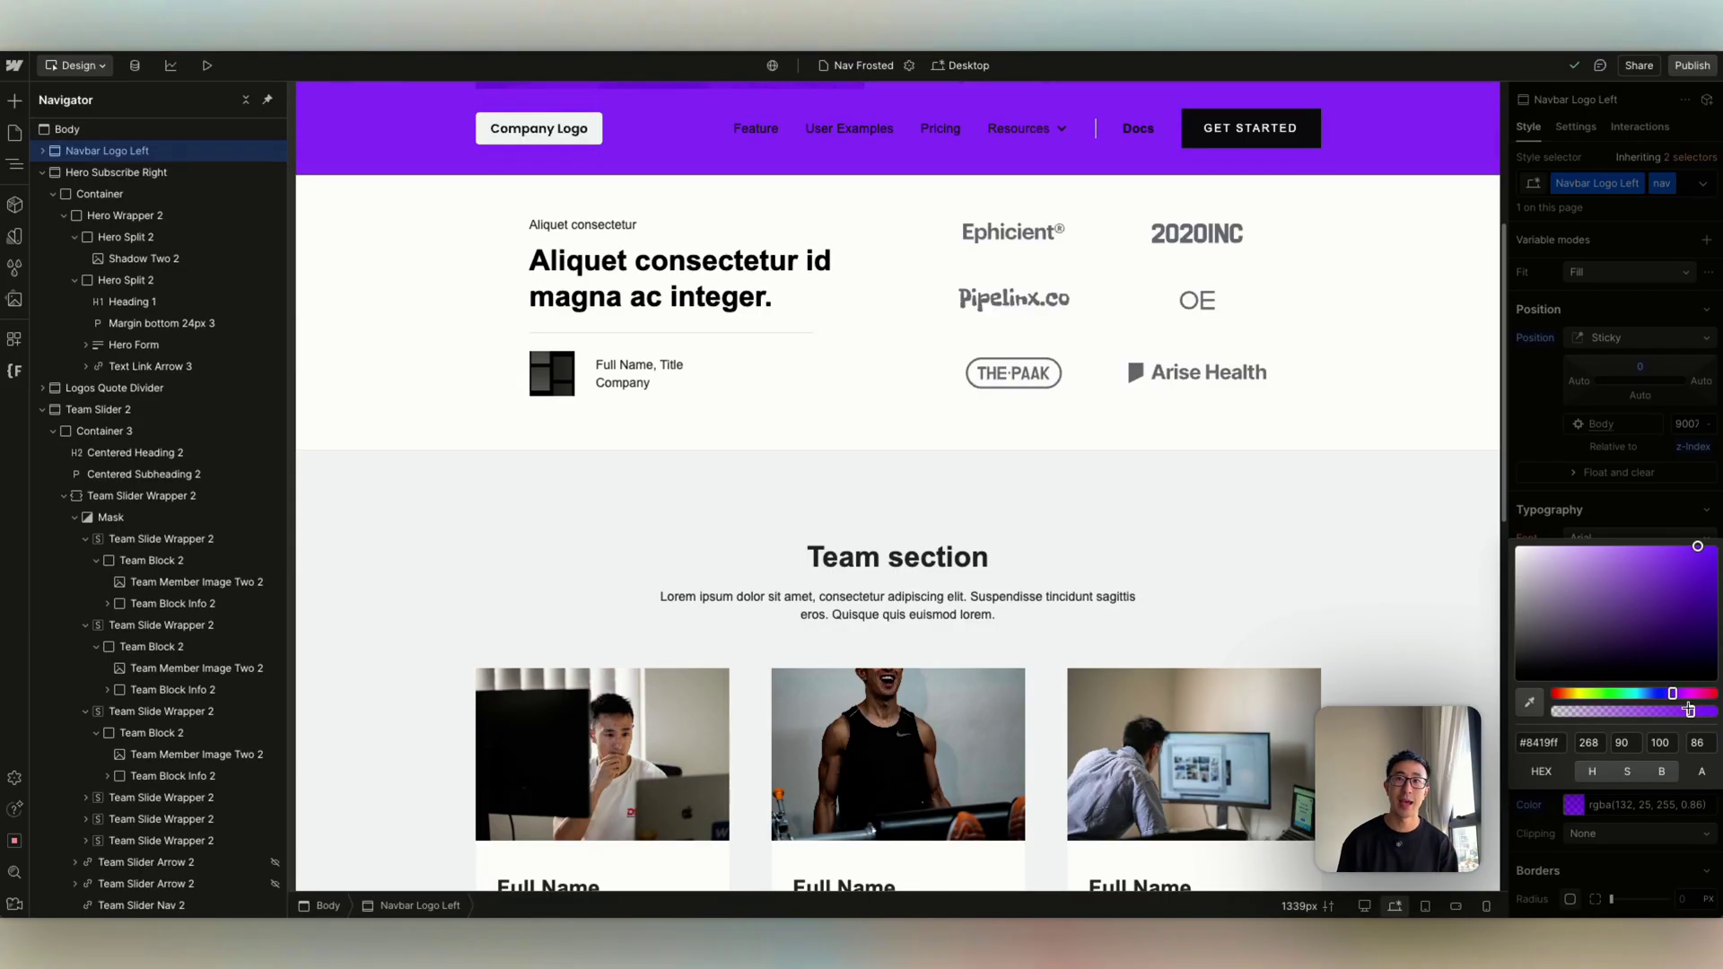
# Scroll back to the hero and select Navbar Logo Left Container in the Navigator.
pyautogui.scroll(-3, 1073, 473)
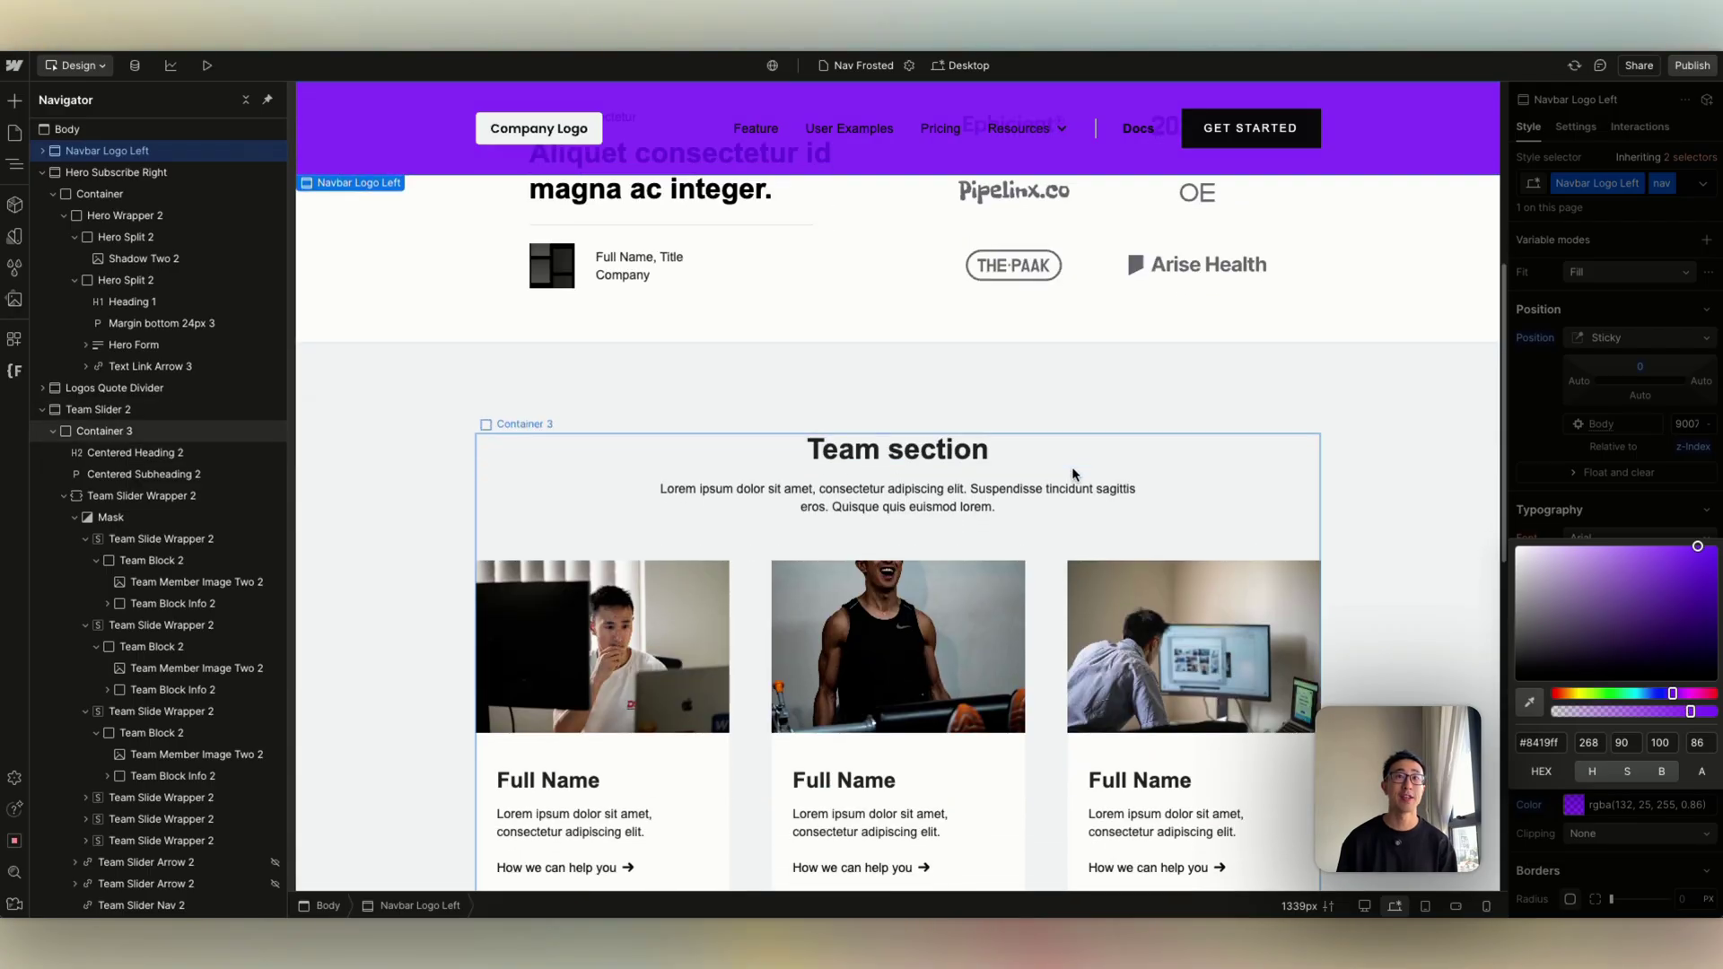
pyautogui.scroll(-8, 878, 283)
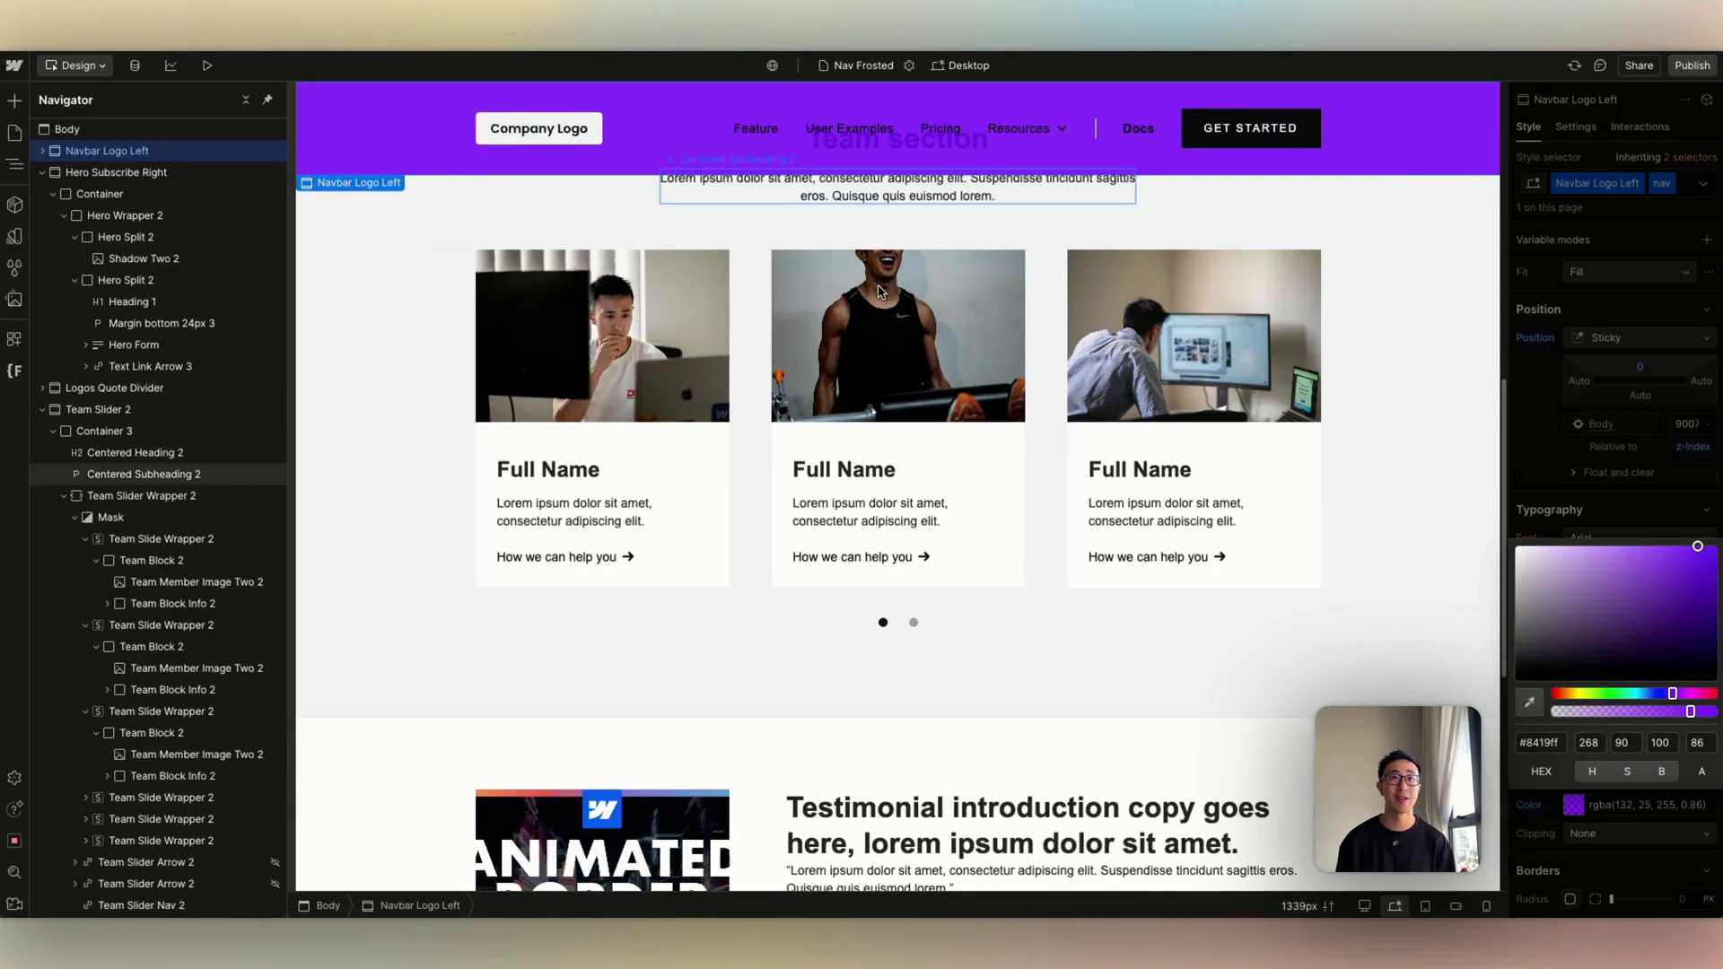
pyautogui.scroll(-2, 879, 292)
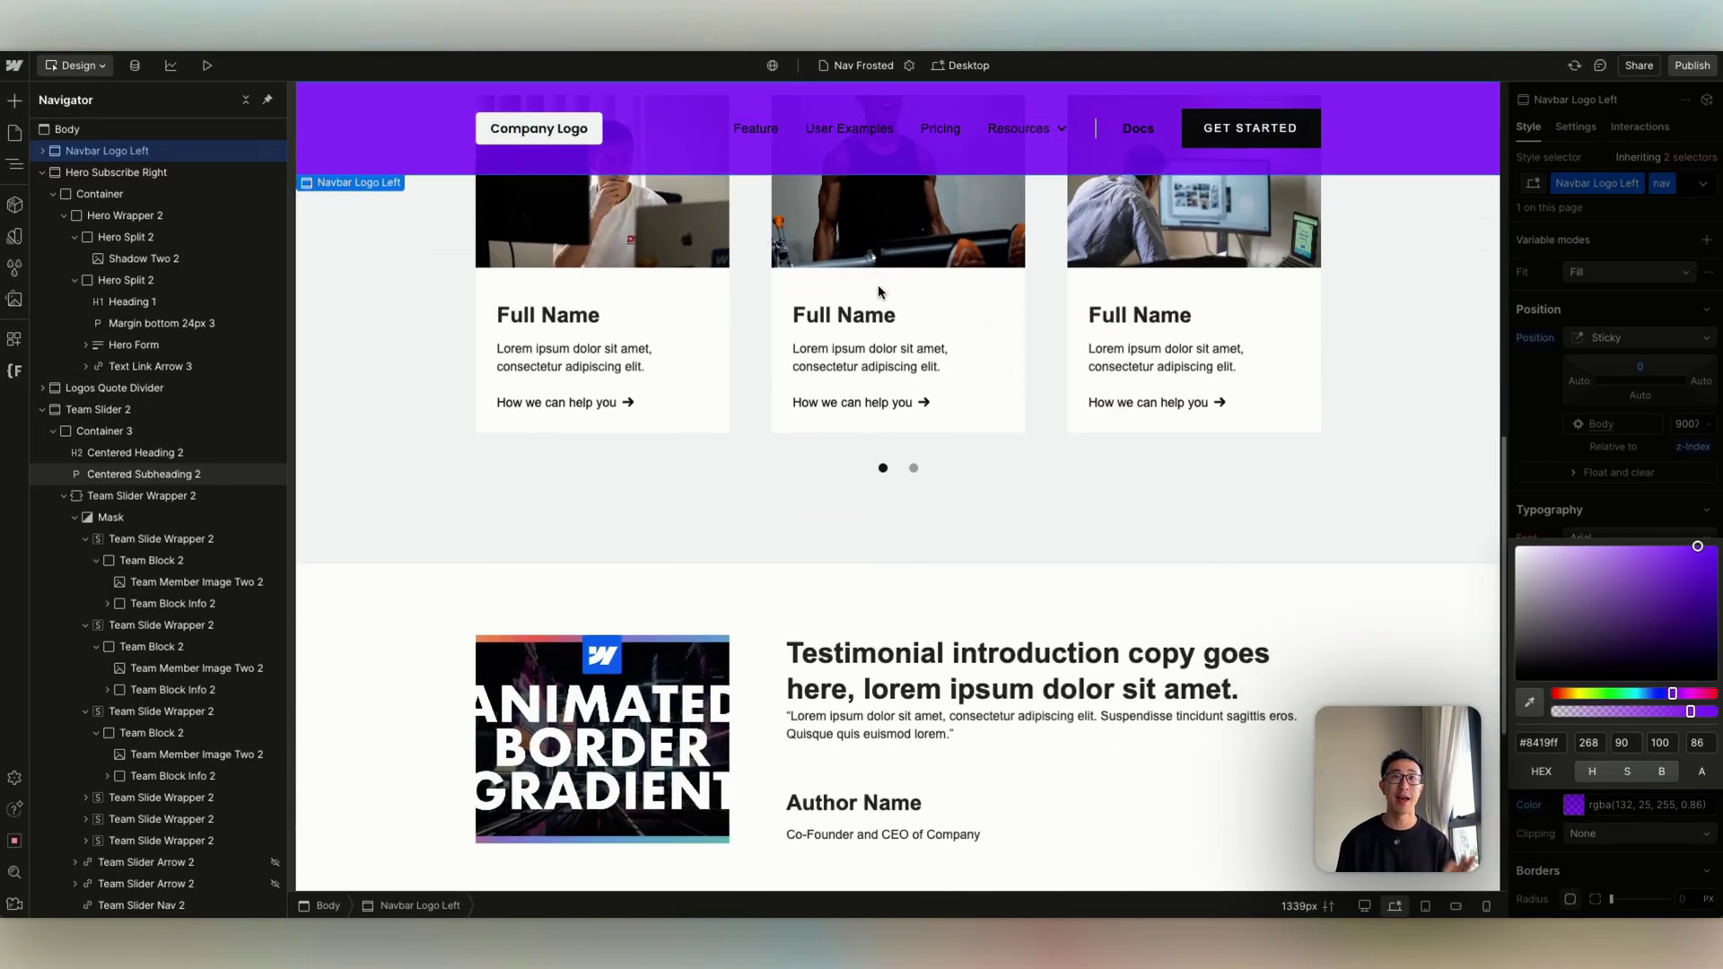
pyautogui.scroll(10, 877, 286)
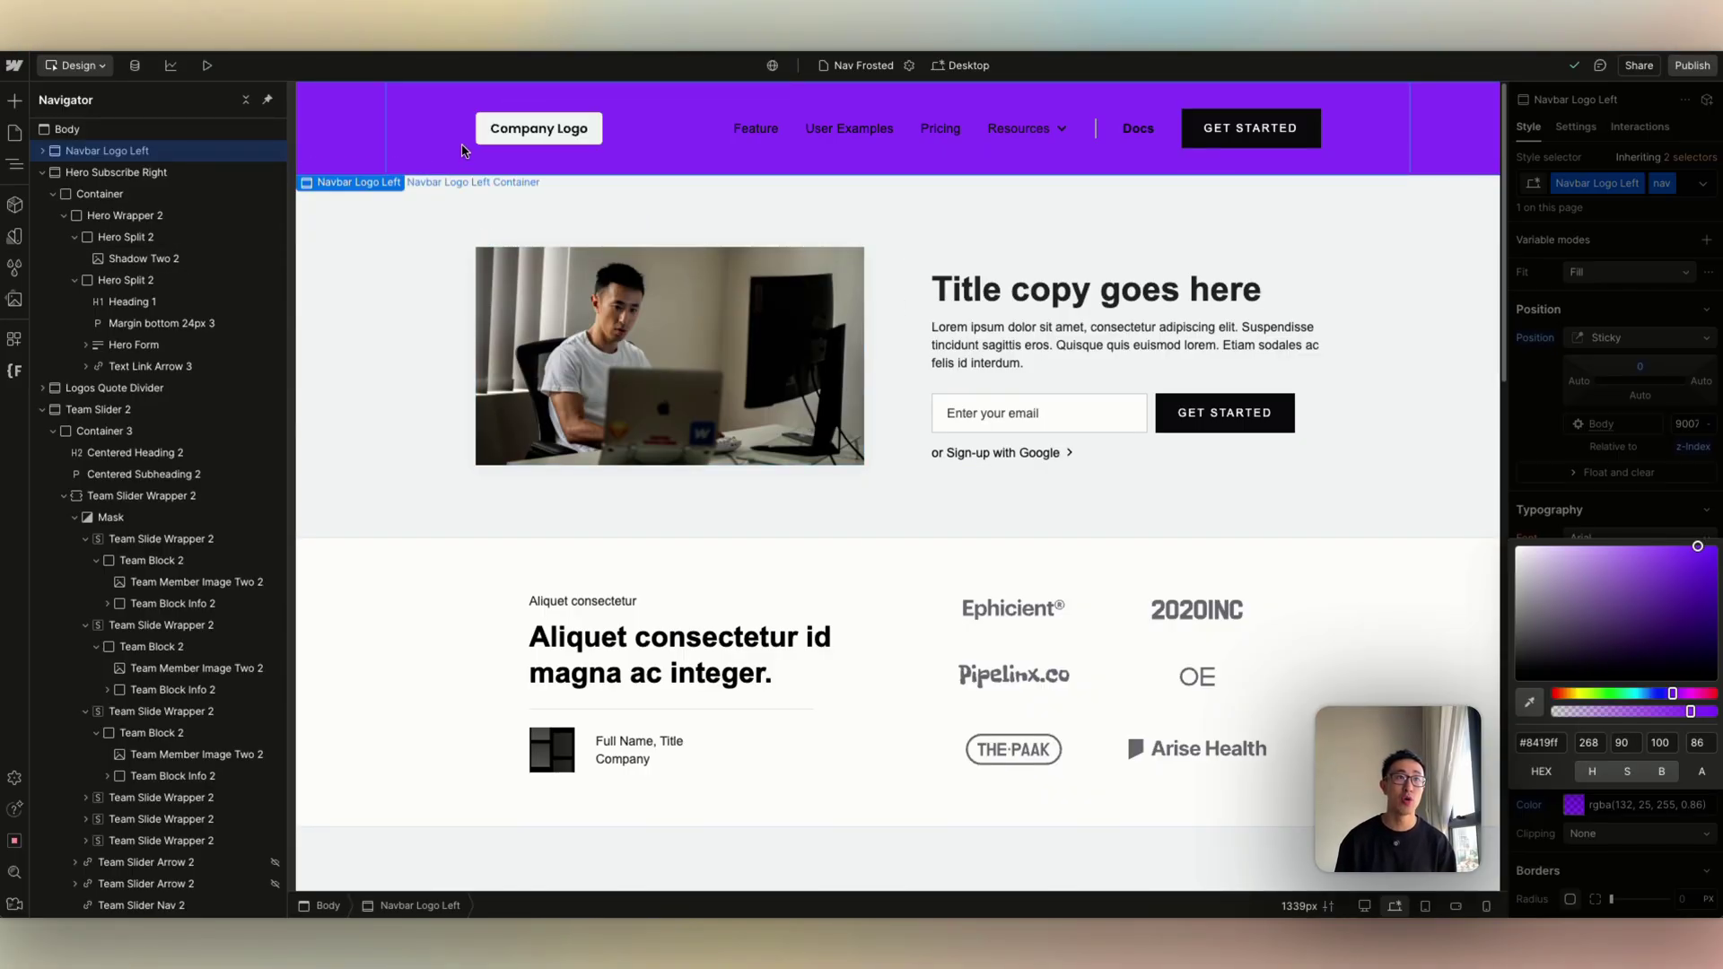
pyautogui.click(464, 150)
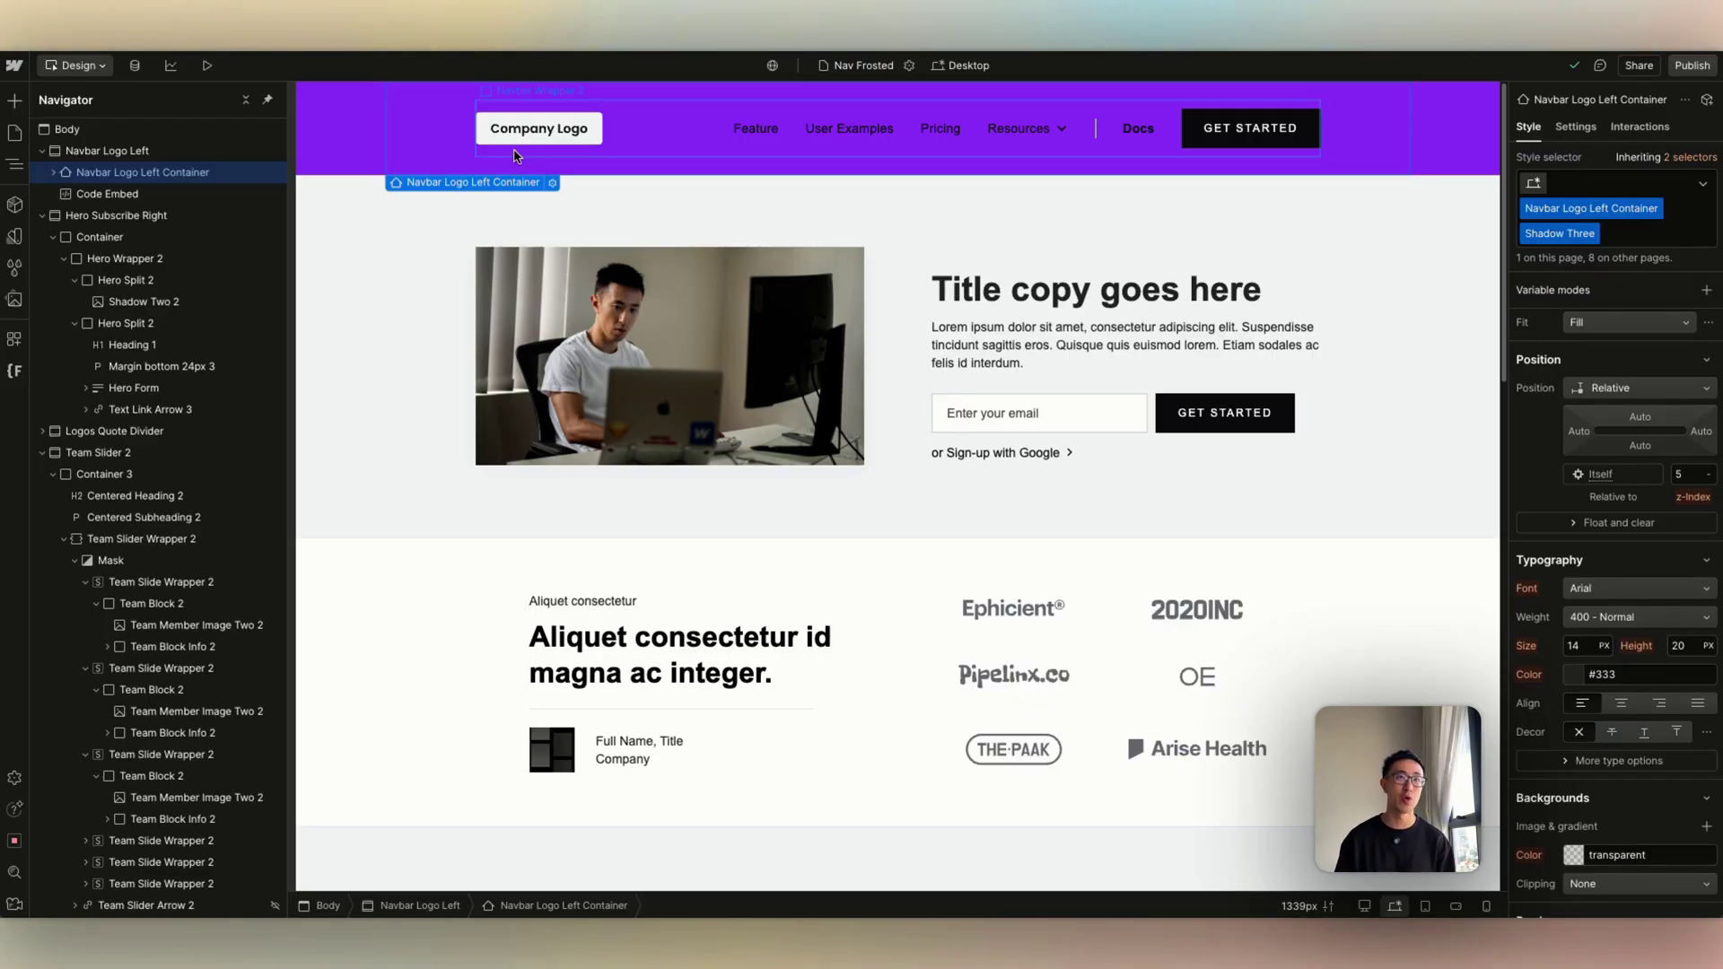
# Reselect Navbar Logo Left and drag a Code Embed element from the Add panel into the navbar.
pyautogui.click(144, 151)
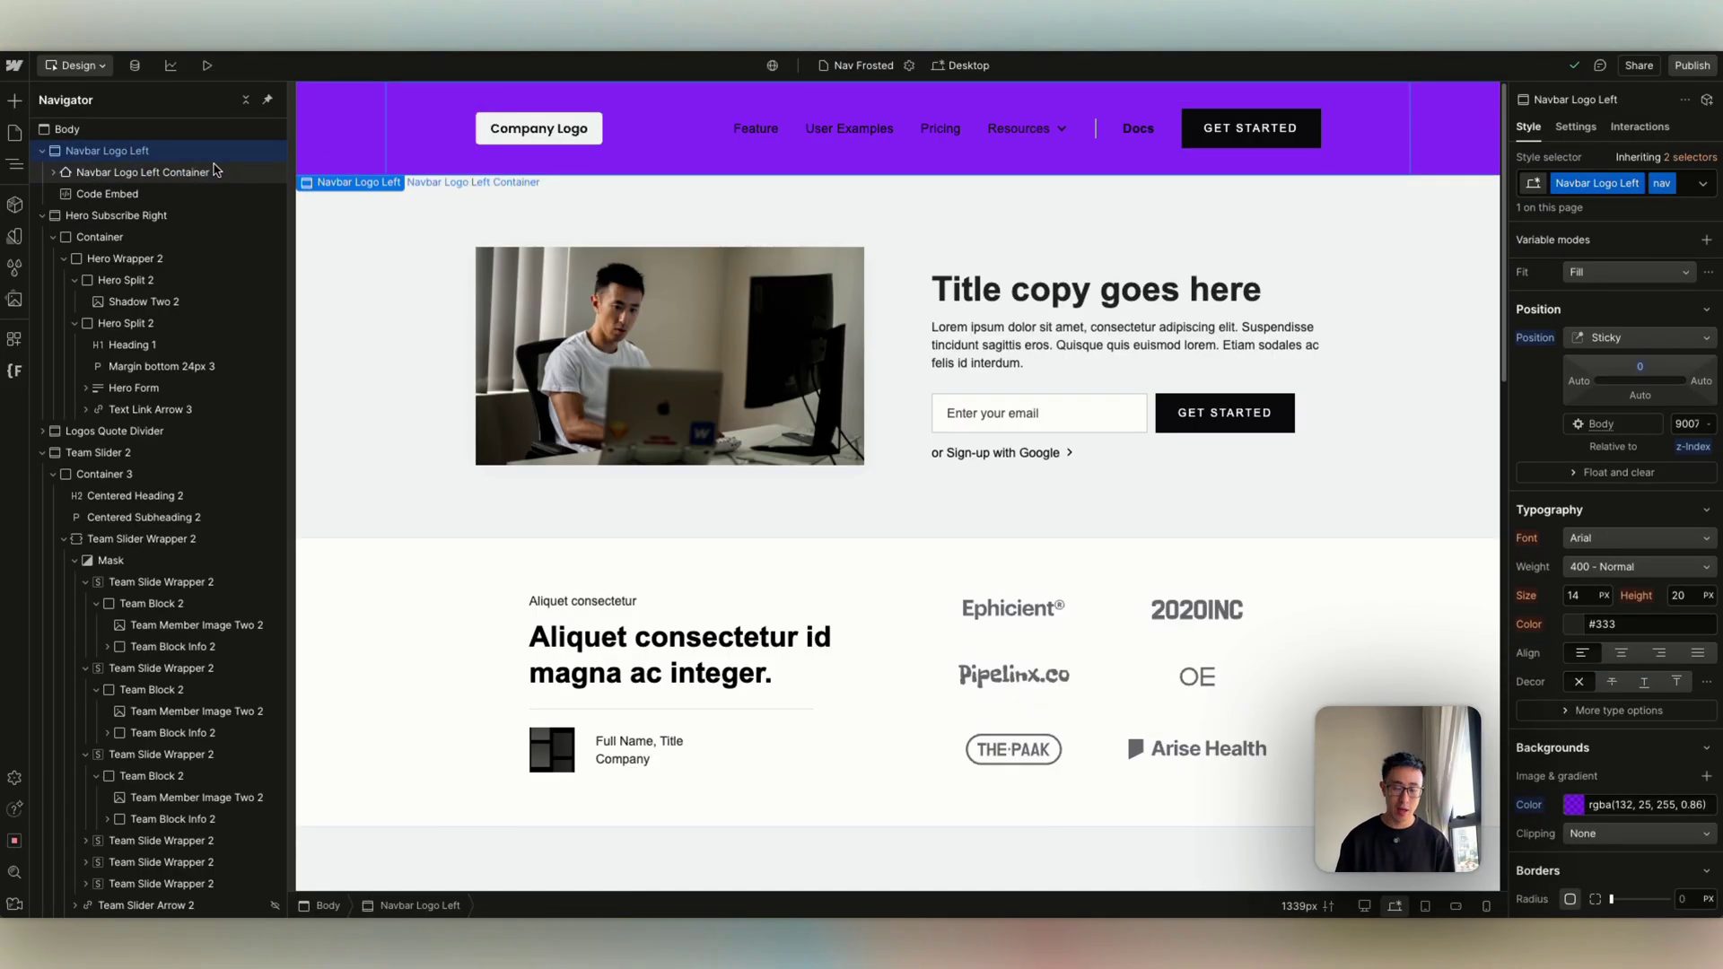
pyautogui.press('super+k')
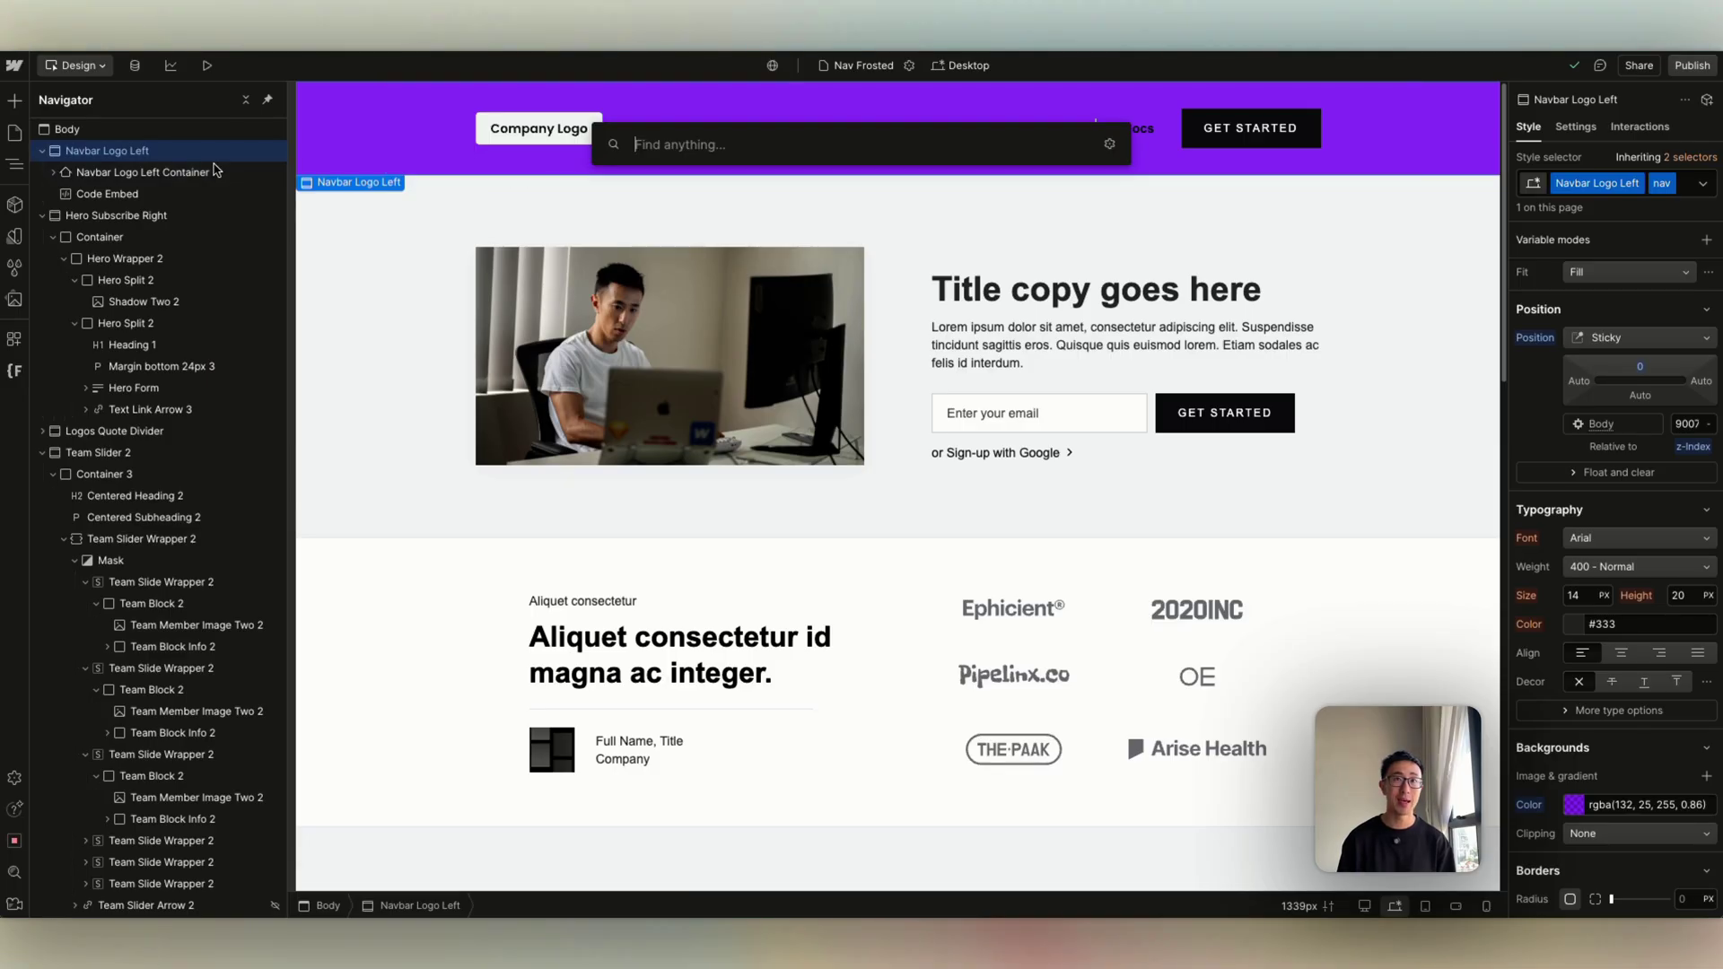
pyautogui.write('embed')
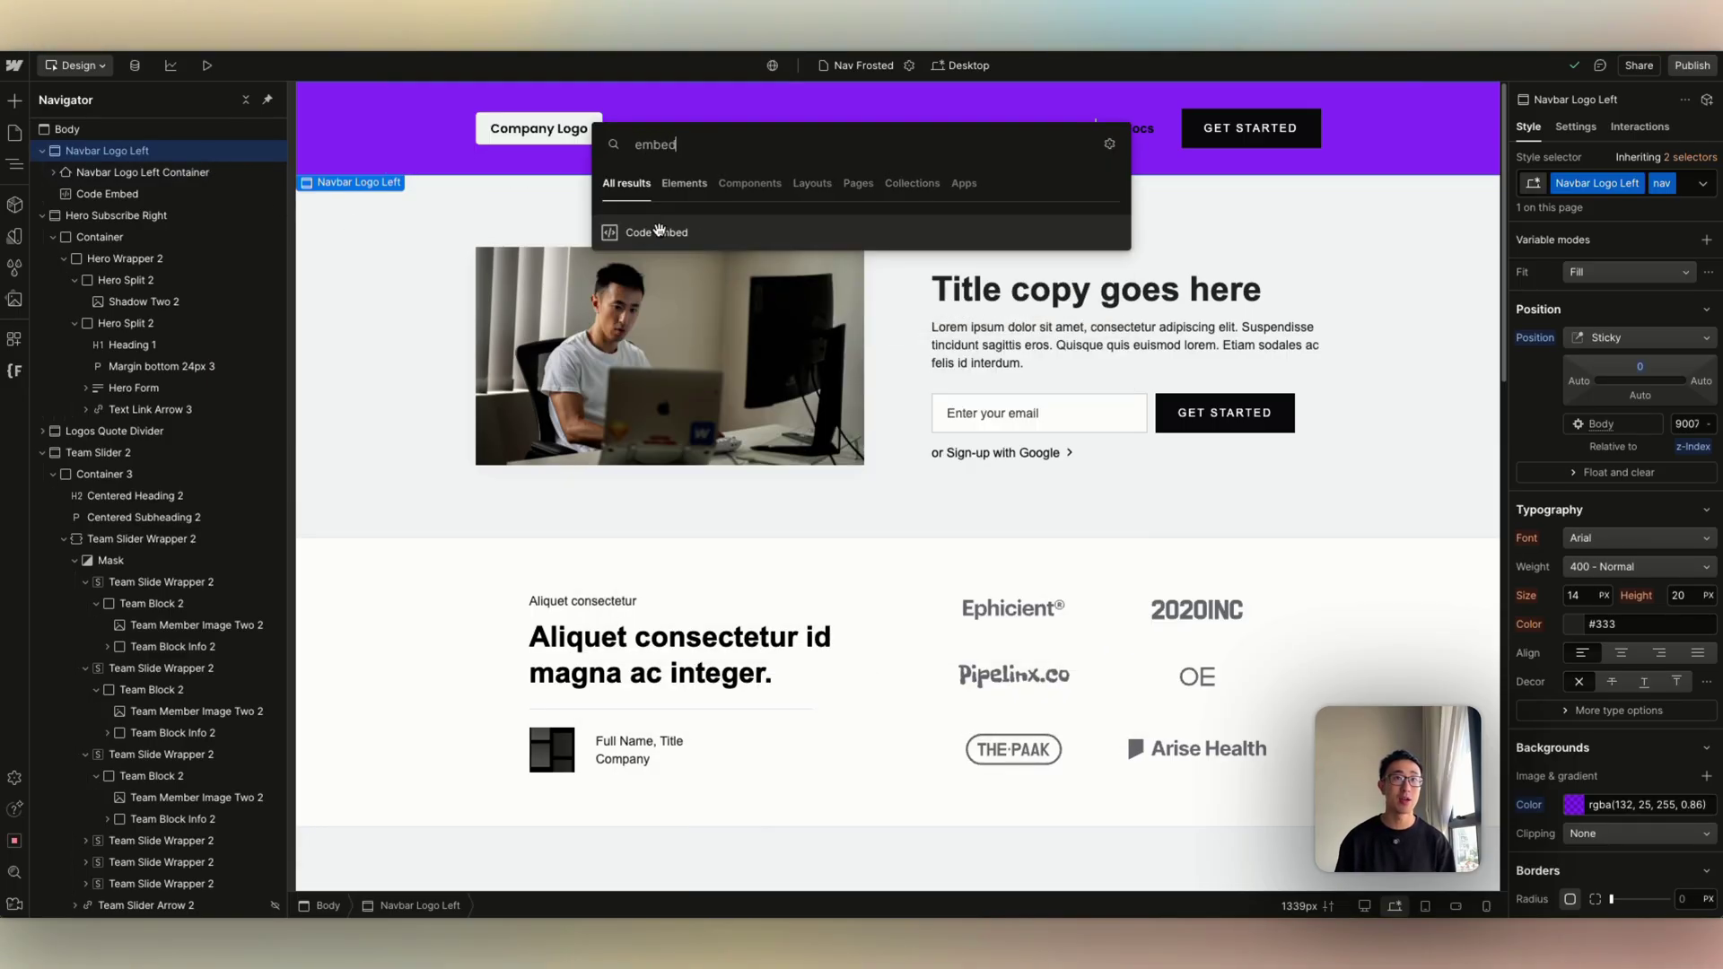
pyautogui.press('Escape')
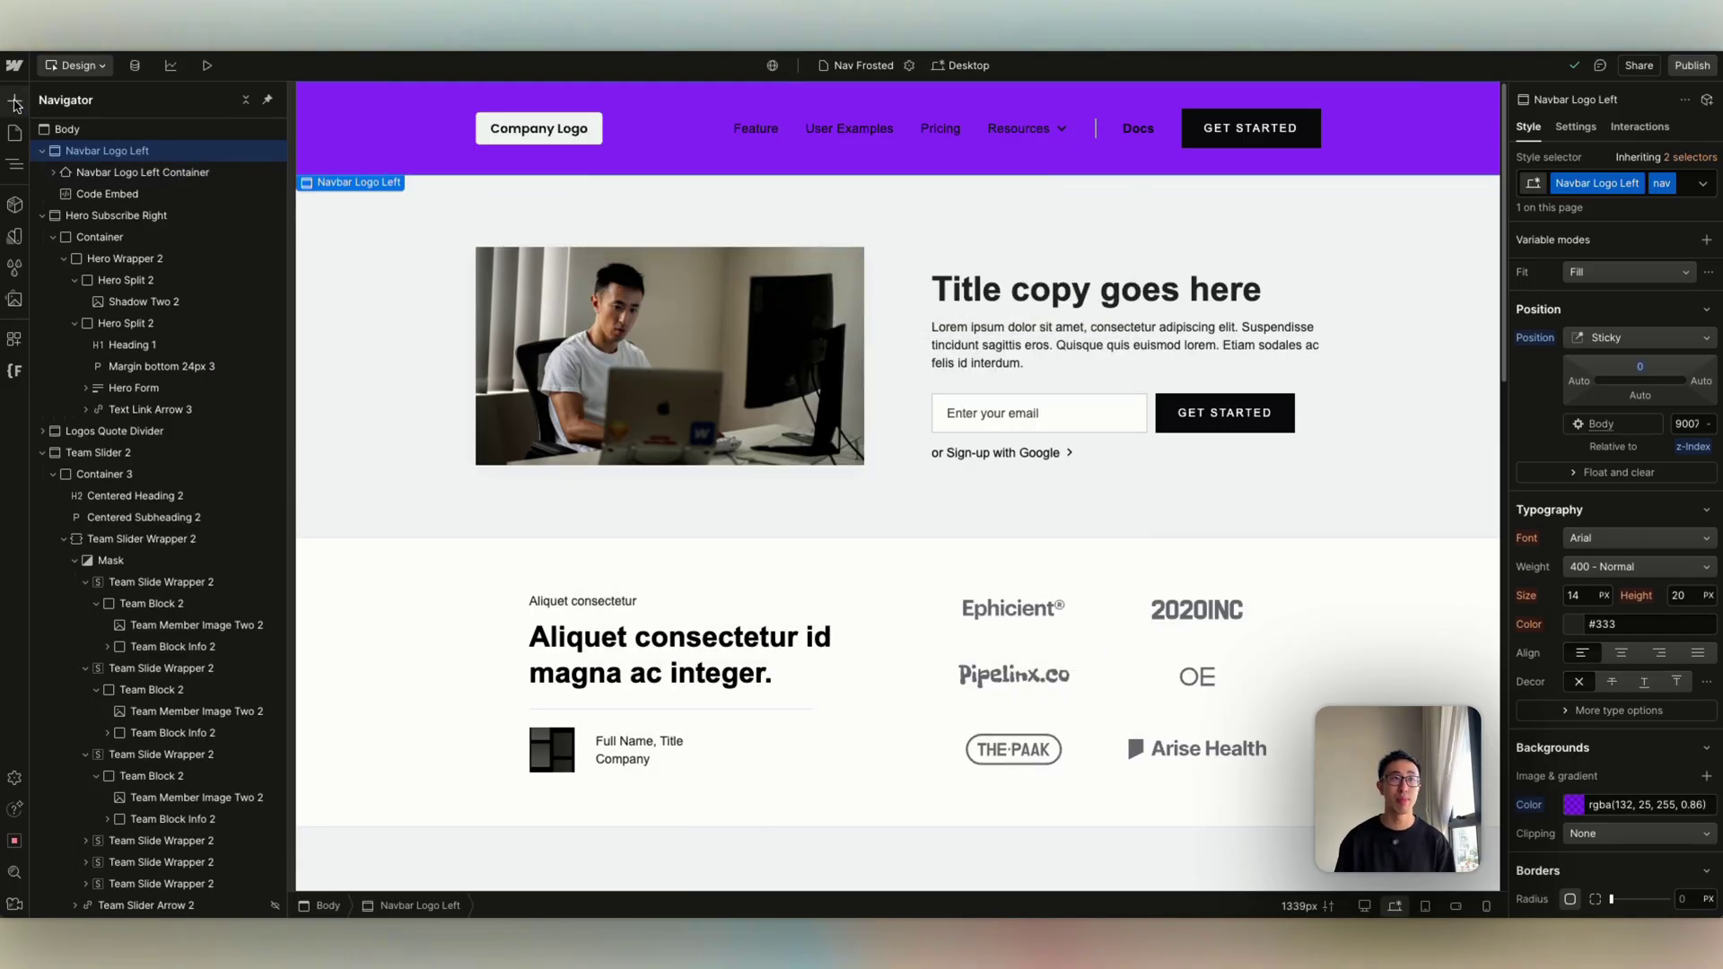
pyautogui.click(16, 101)
pyautogui.scroll(-10, 191, 329)
pyautogui.scroll(-3, 191, 328)
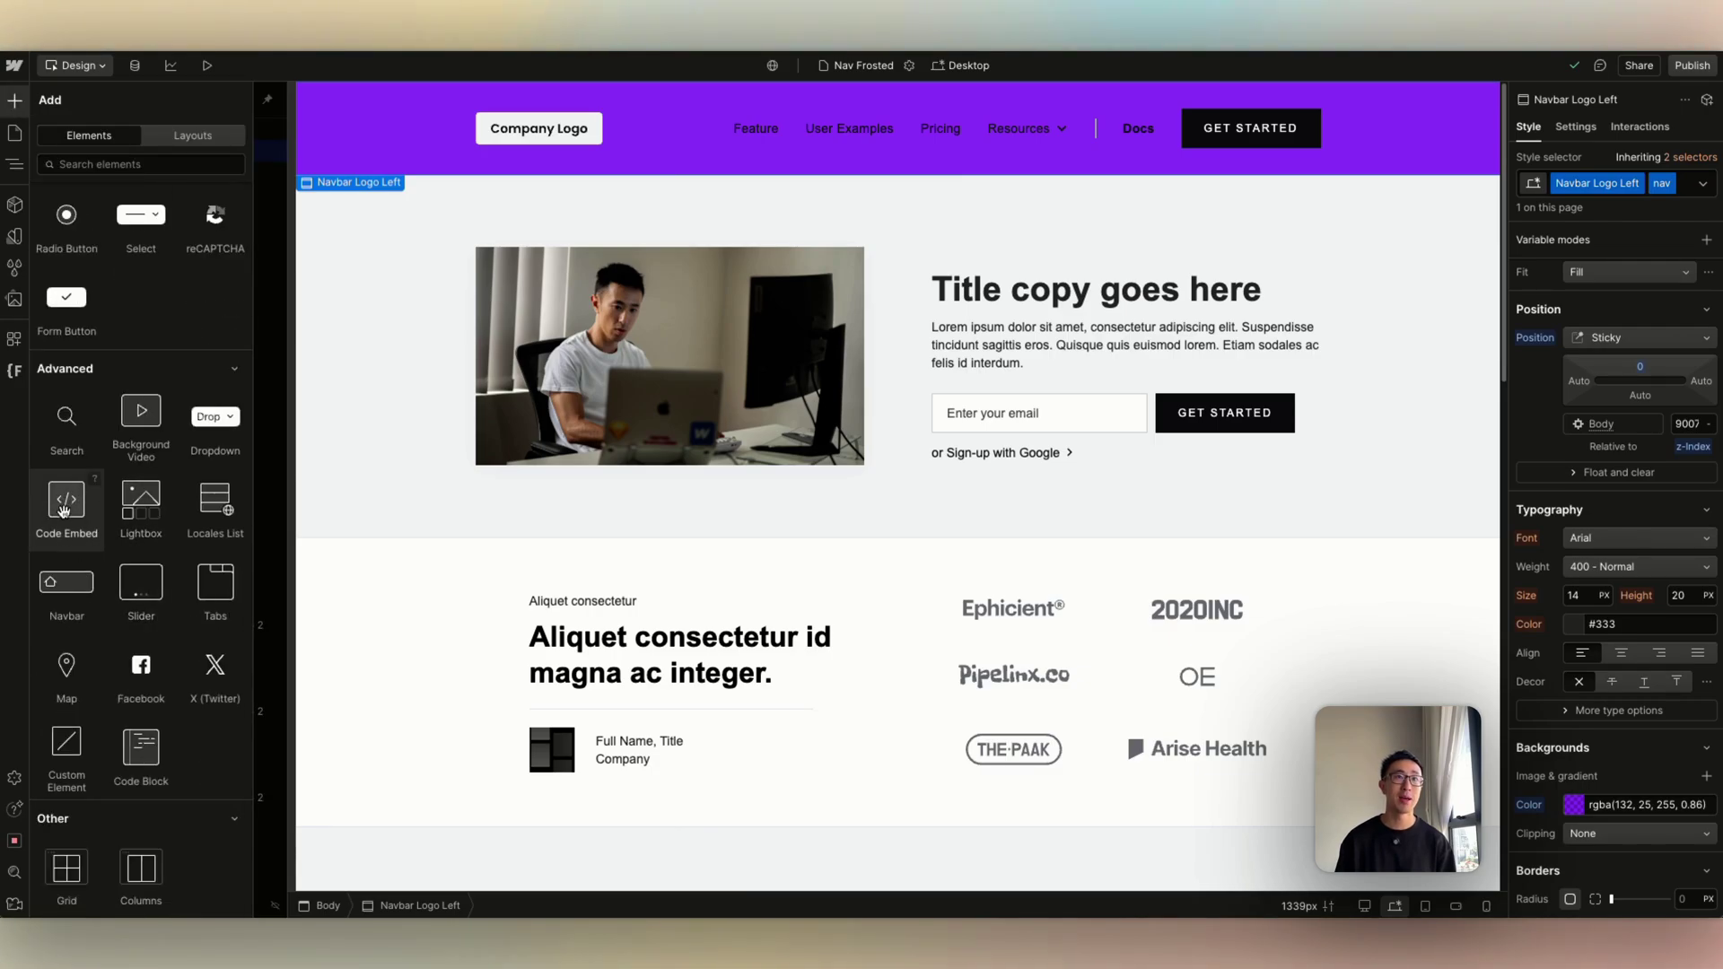
pyautogui.moveTo(63, 511); pyautogui.dragTo(419, 139)
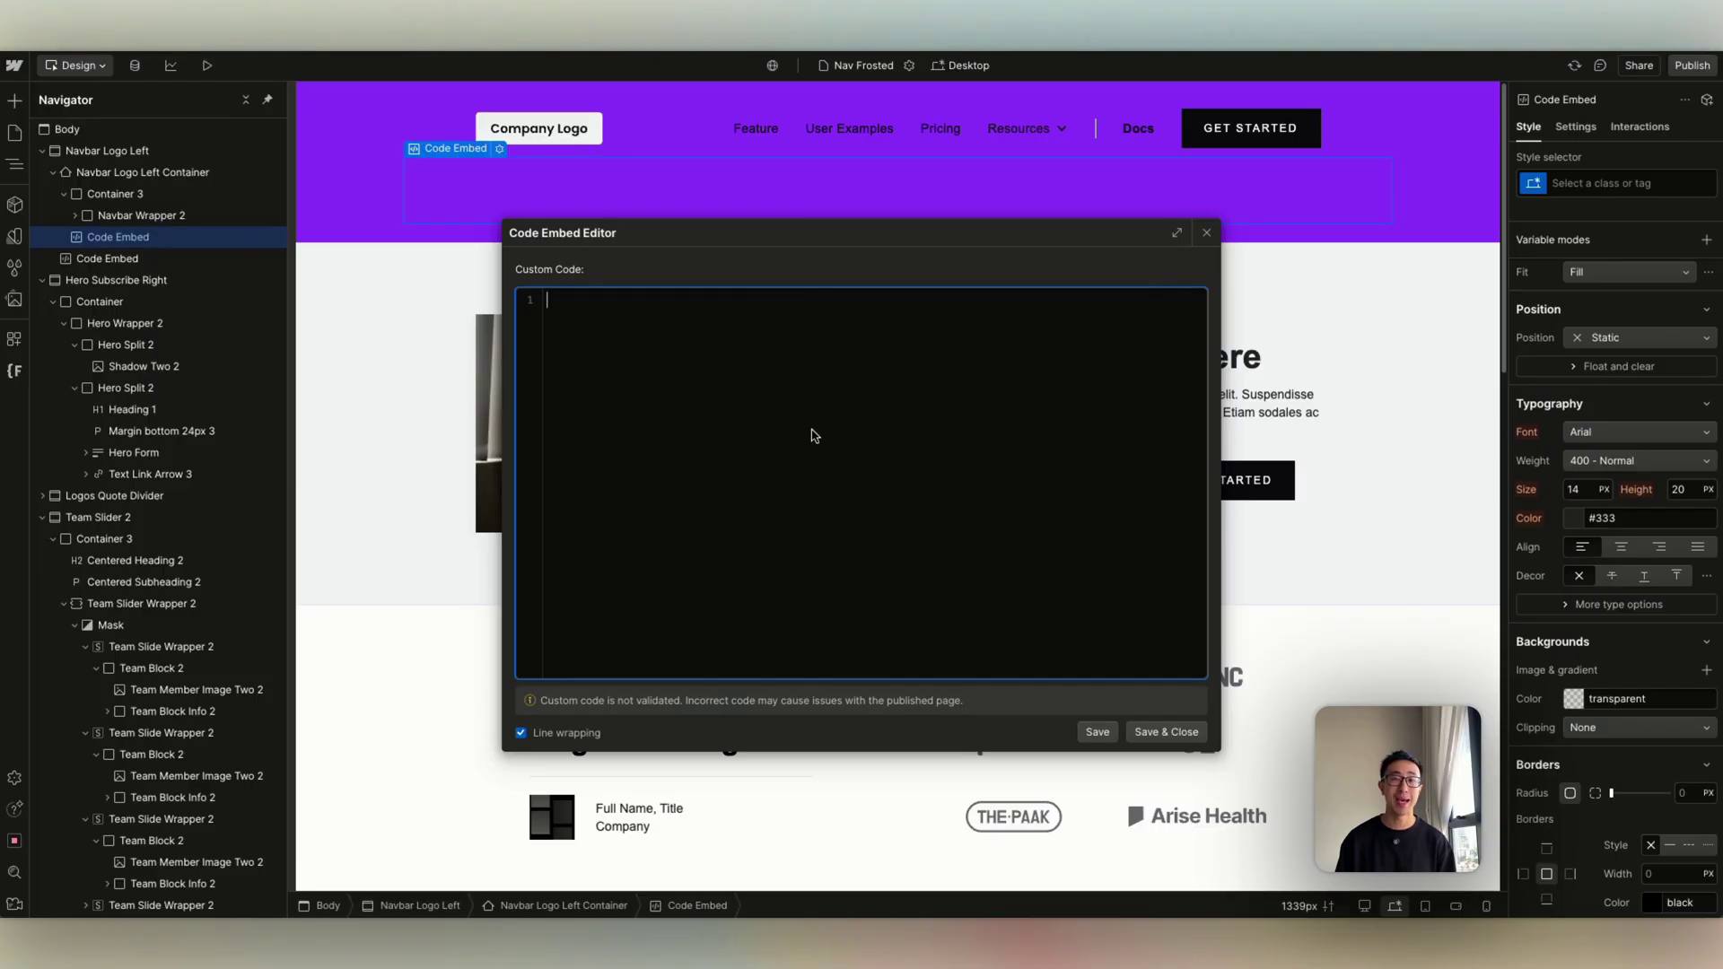
# Paste a .nav style block with backdrop-filter and -webkit-backdrop-filter blur(8px), highlighting its parts.
pyautogui.write('<style>   .nav {   -webkit-backdrop-filter: blur(8px);   backdrop-filter: blur(8px);   } </style>')
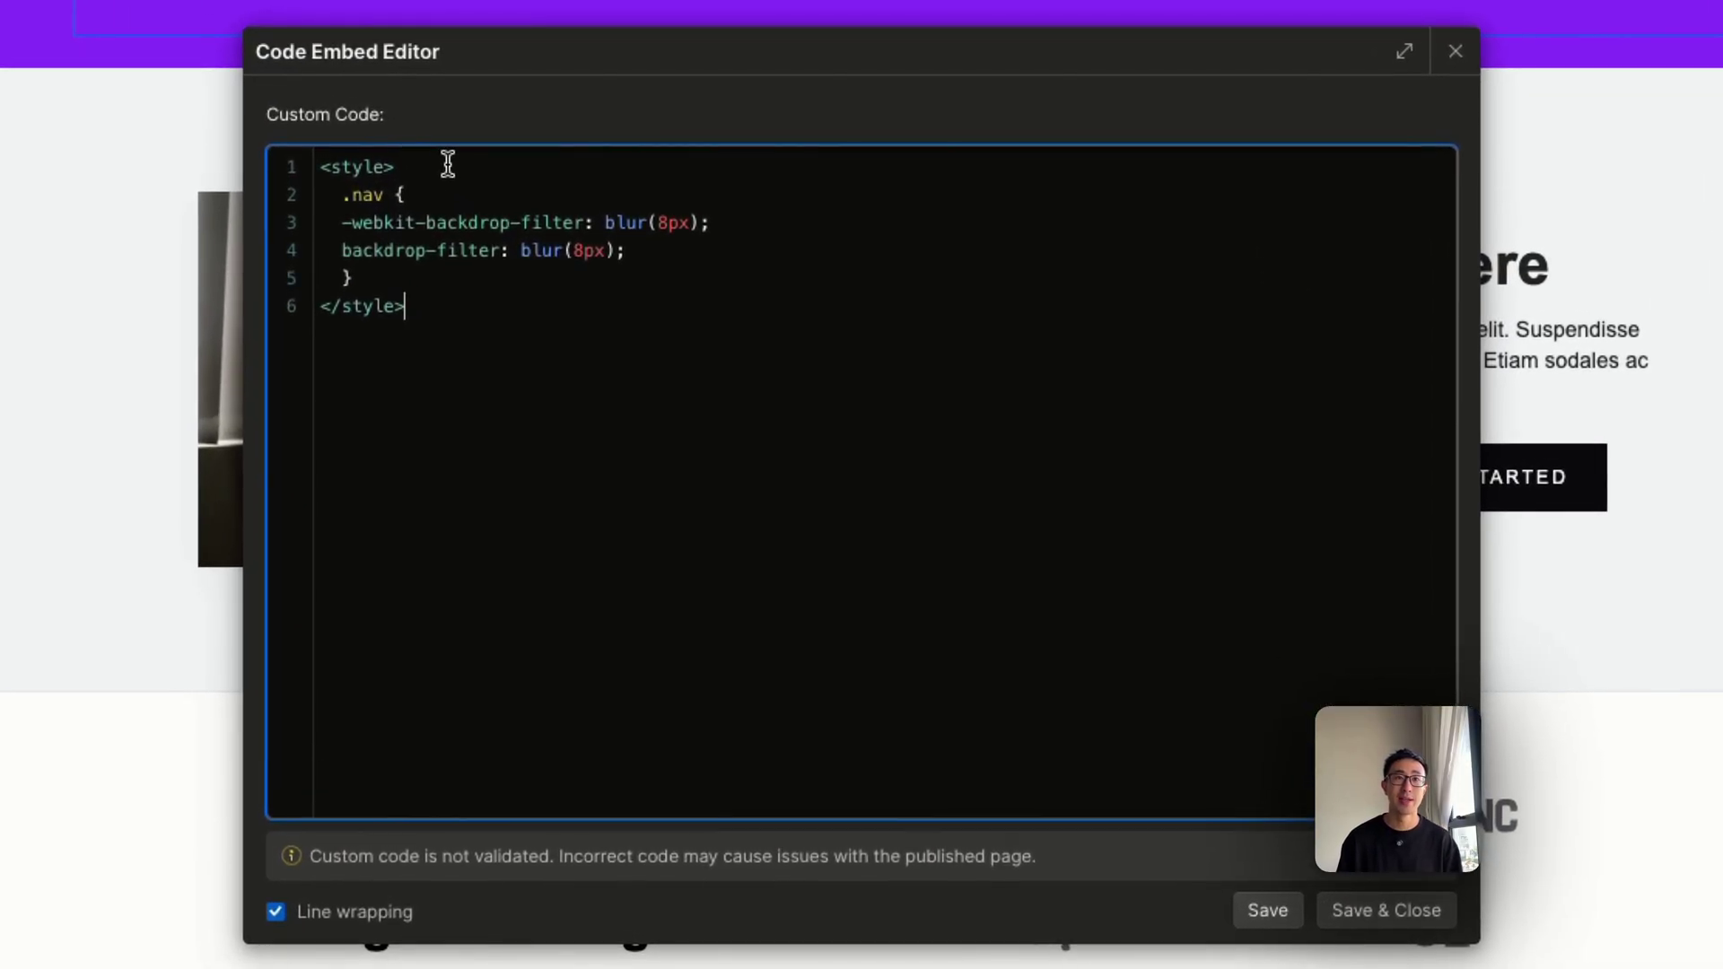
pyautogui.moveTo(448, 164); pyautogui.dragTo(226, 164)
pyautogui.moveTo(502, 305); pyautogui.dragTo(199, 305)
pyautogui.moveTo(341, 195); pyautogui.dragTo(363, 196)
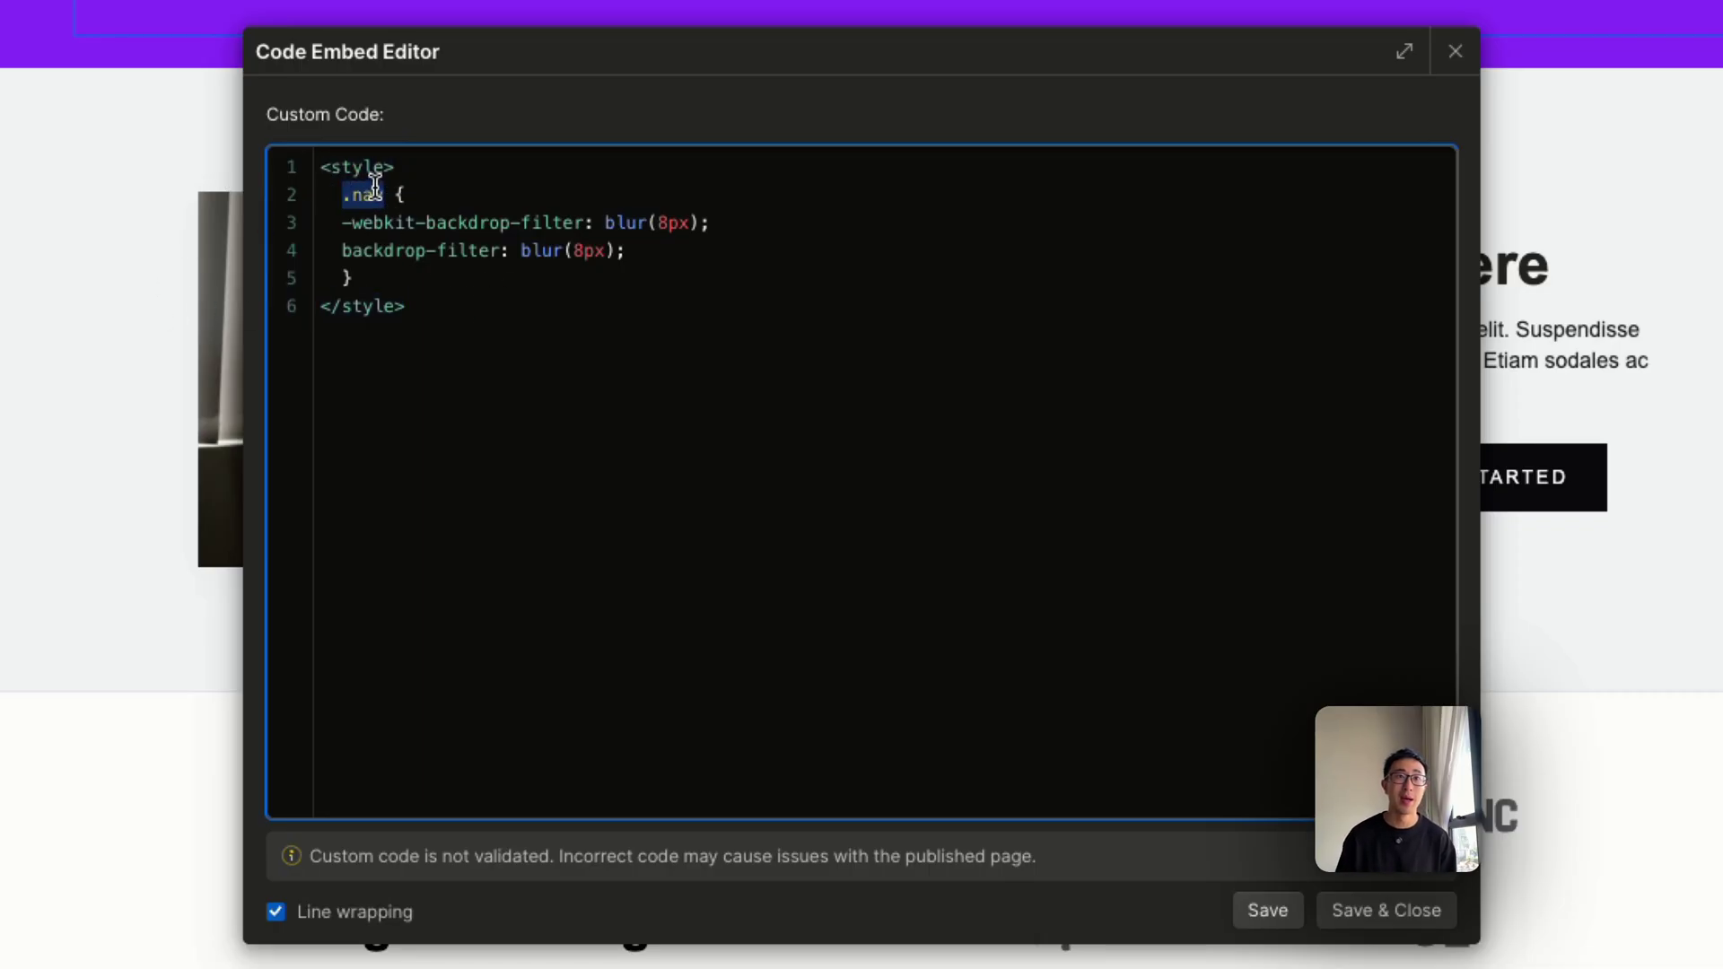
pyautogui.click(365, 193)
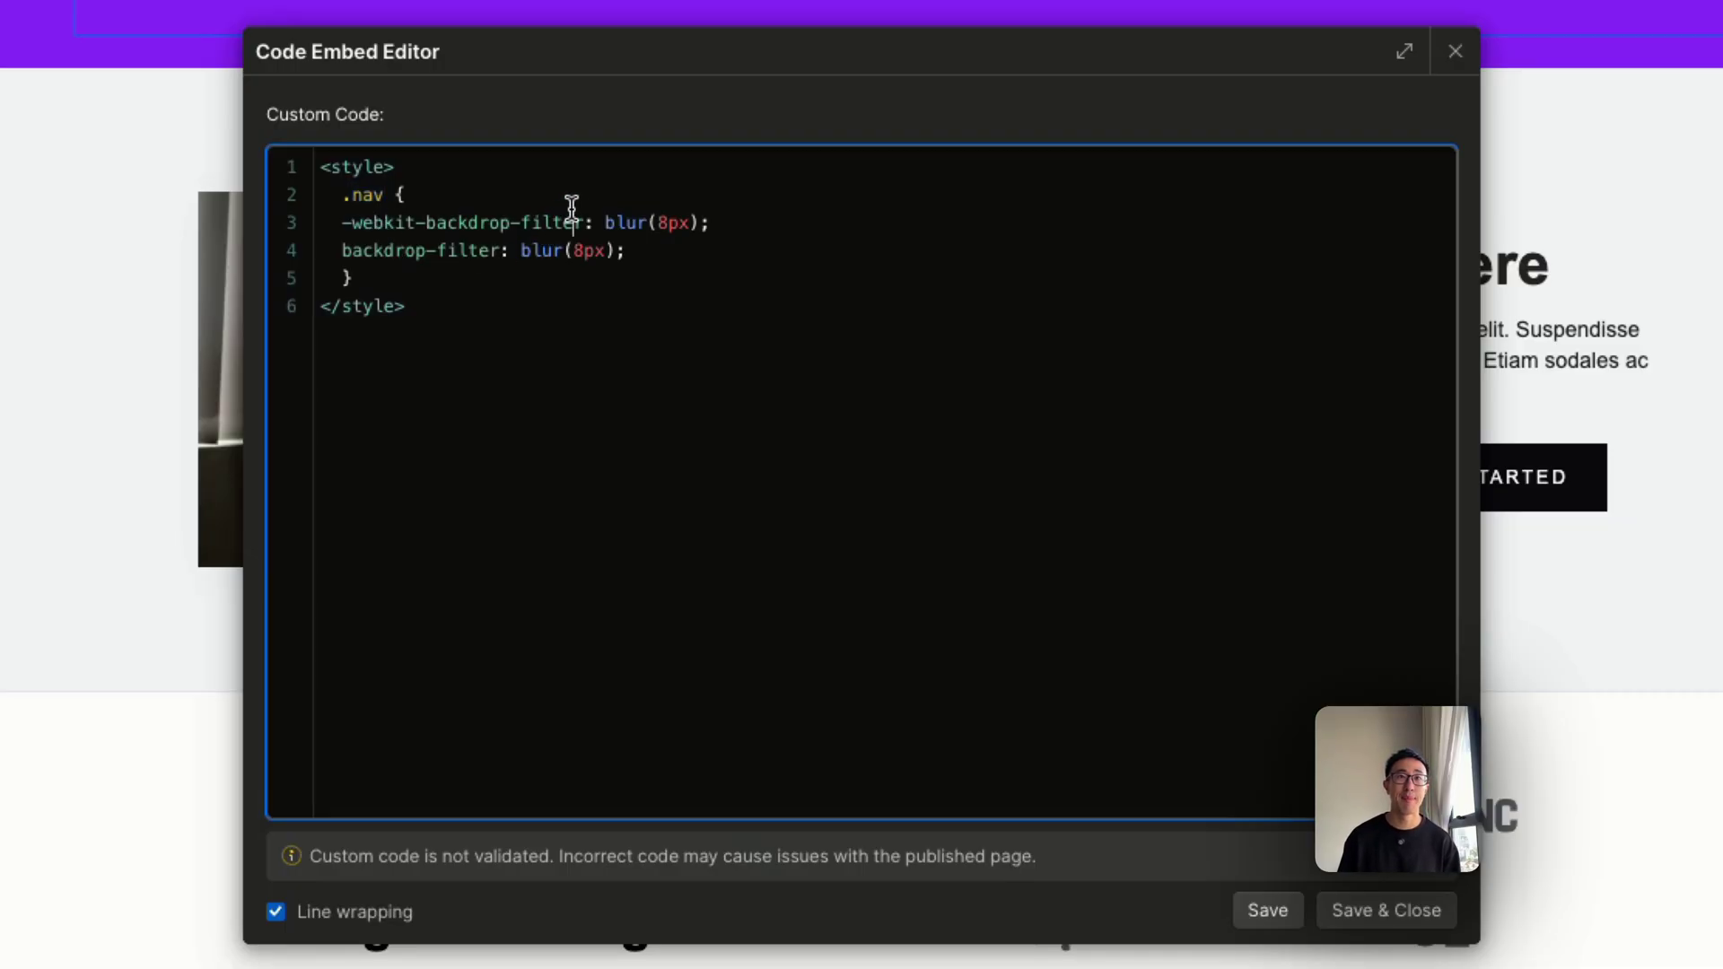
pyautogui.moveTo(569, 222); pyautogui.dragTo(571, 196)
pyautogui.click(687, 223)
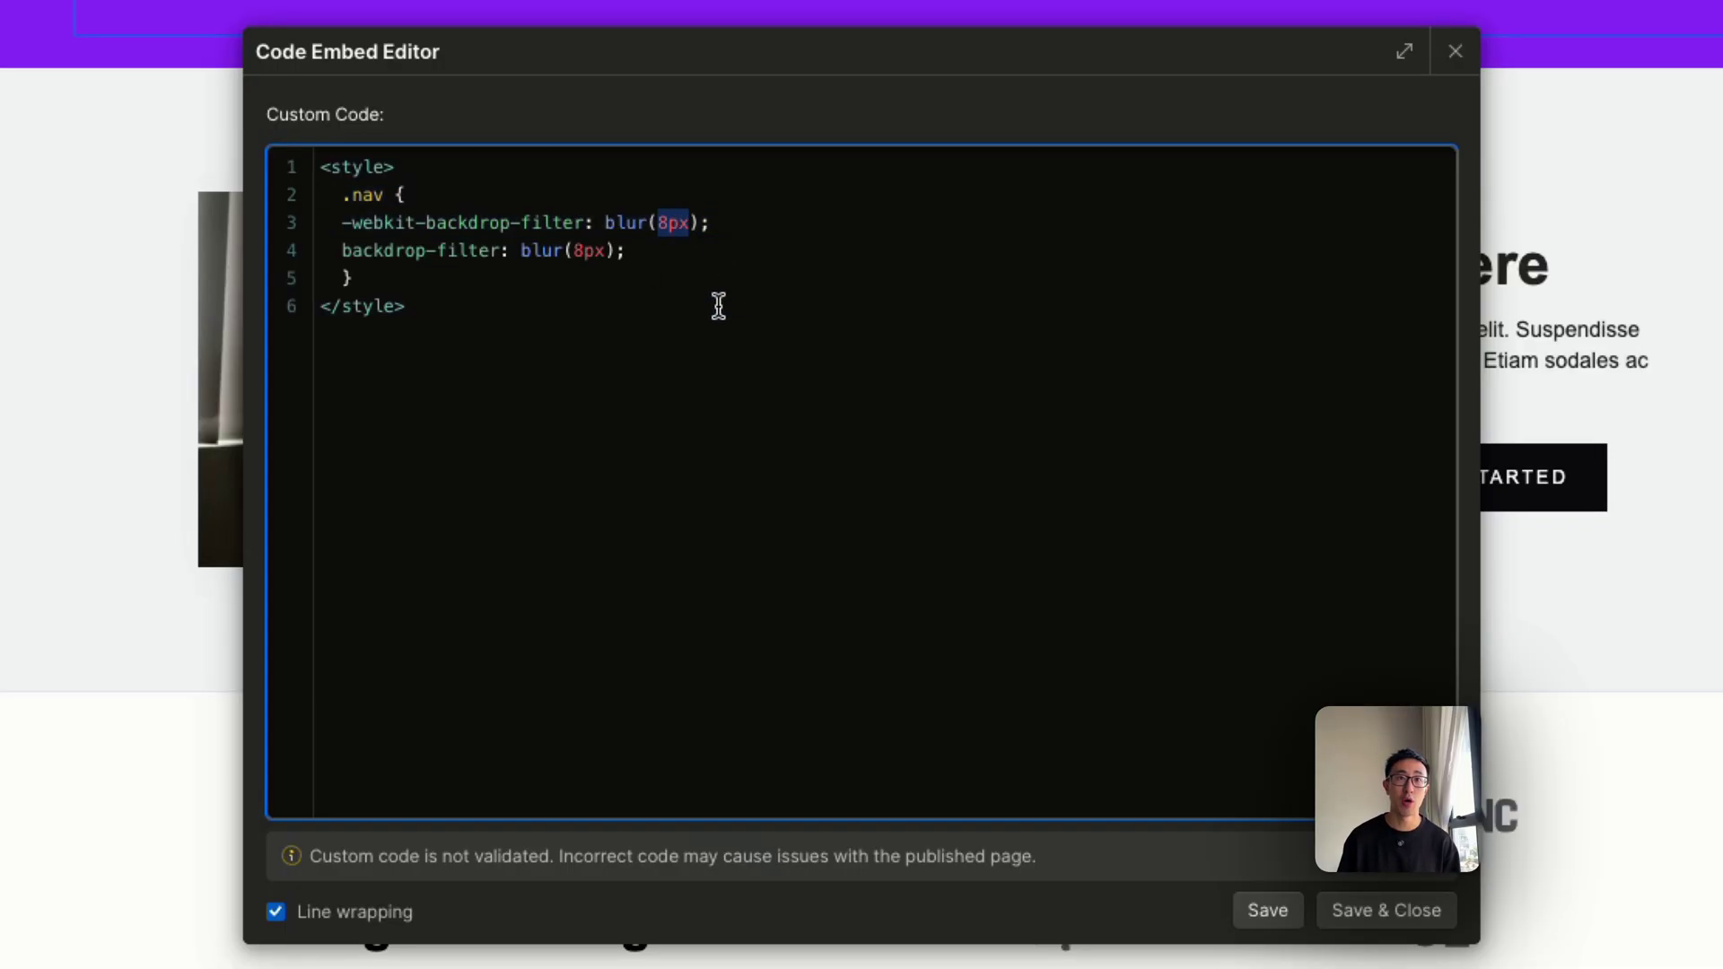
pyautogui.doubleClick(578, 249)
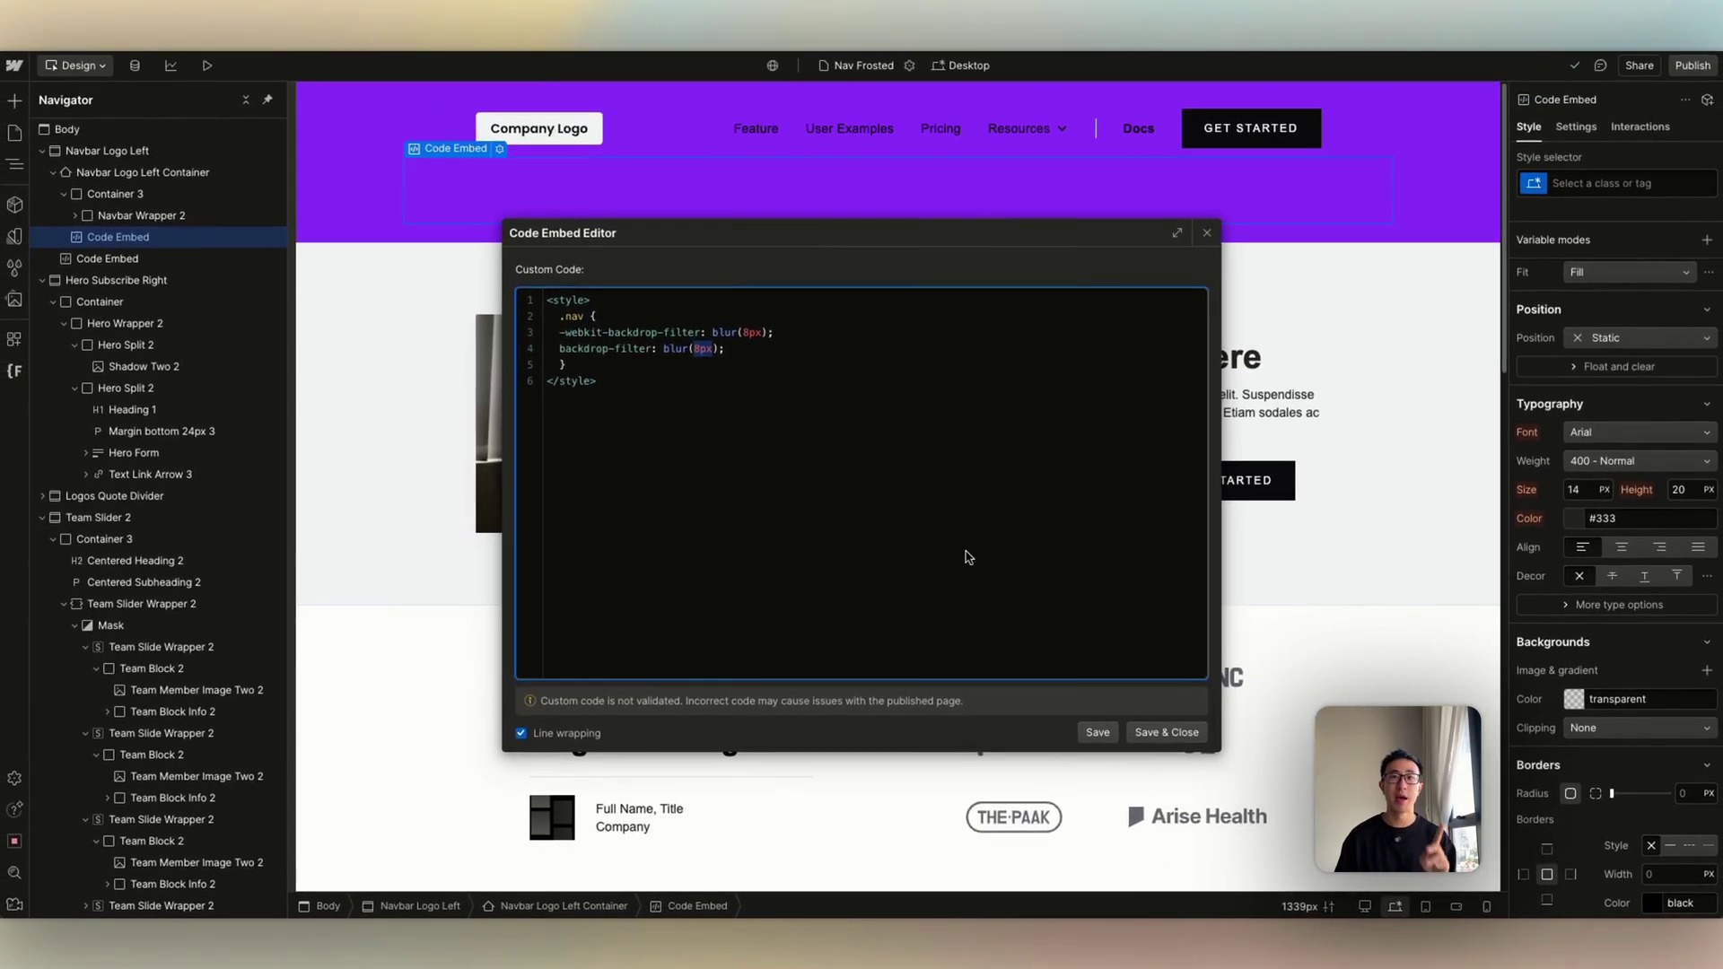
# Save the embed, give it a new 'global' class with Display None, then reselect the navbar.
pyautogui.click(1166, 732)
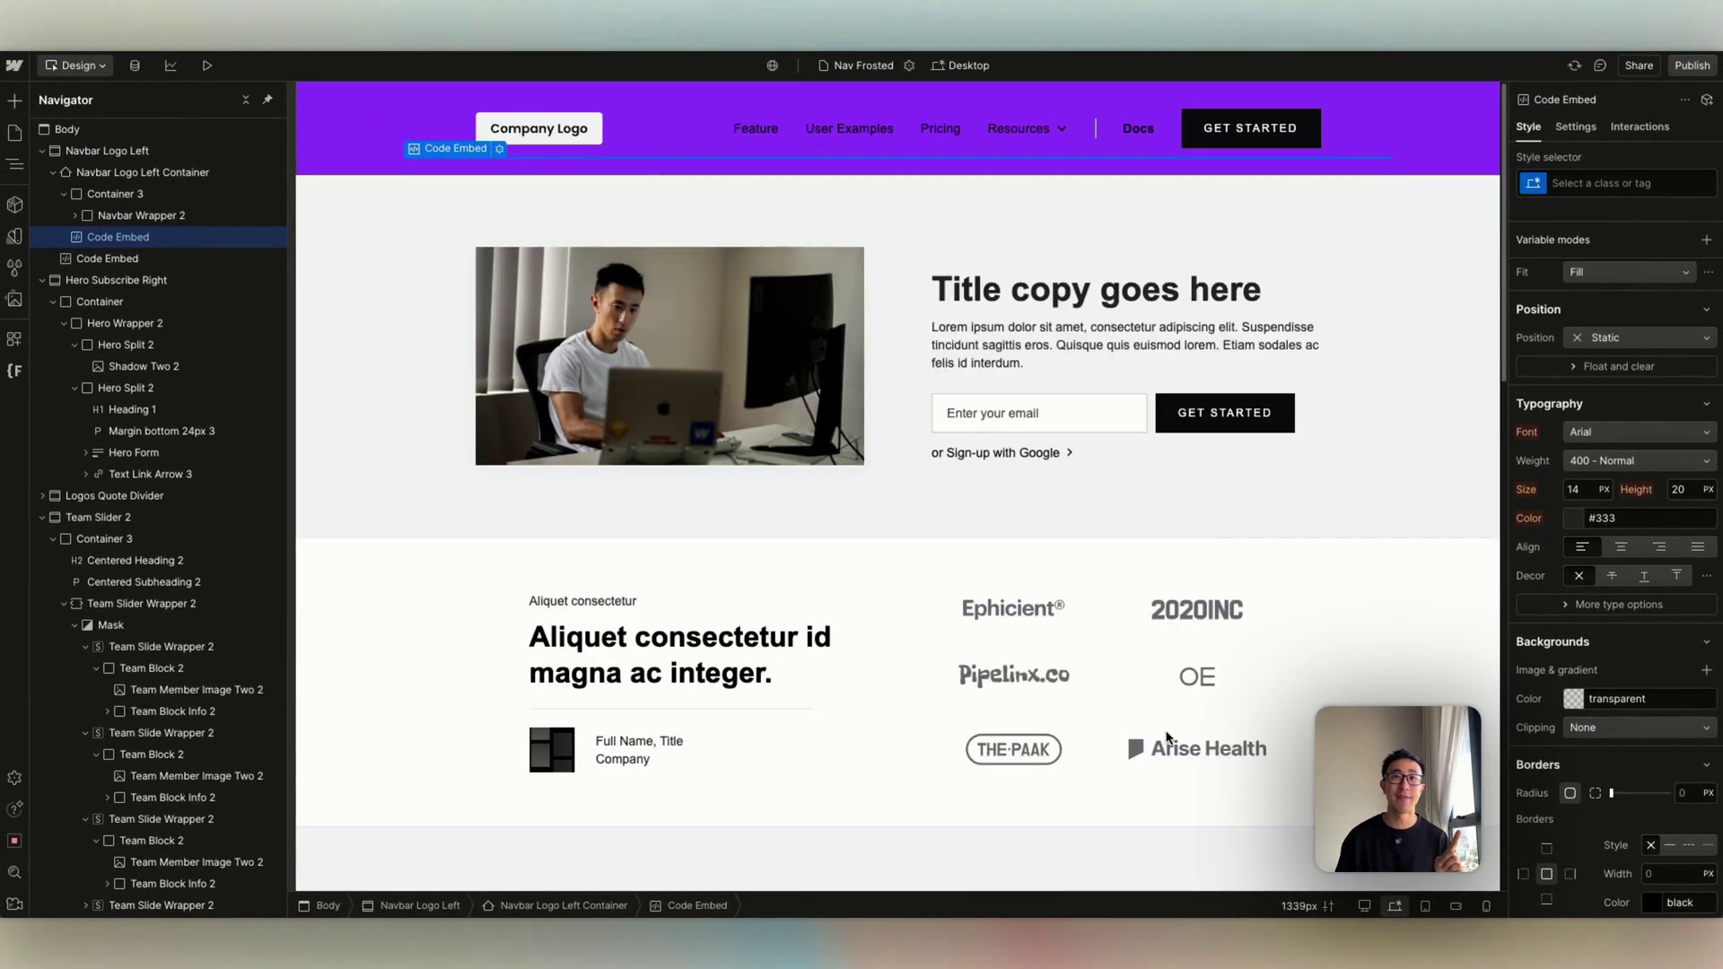
pyautogui.click(1610, 182)
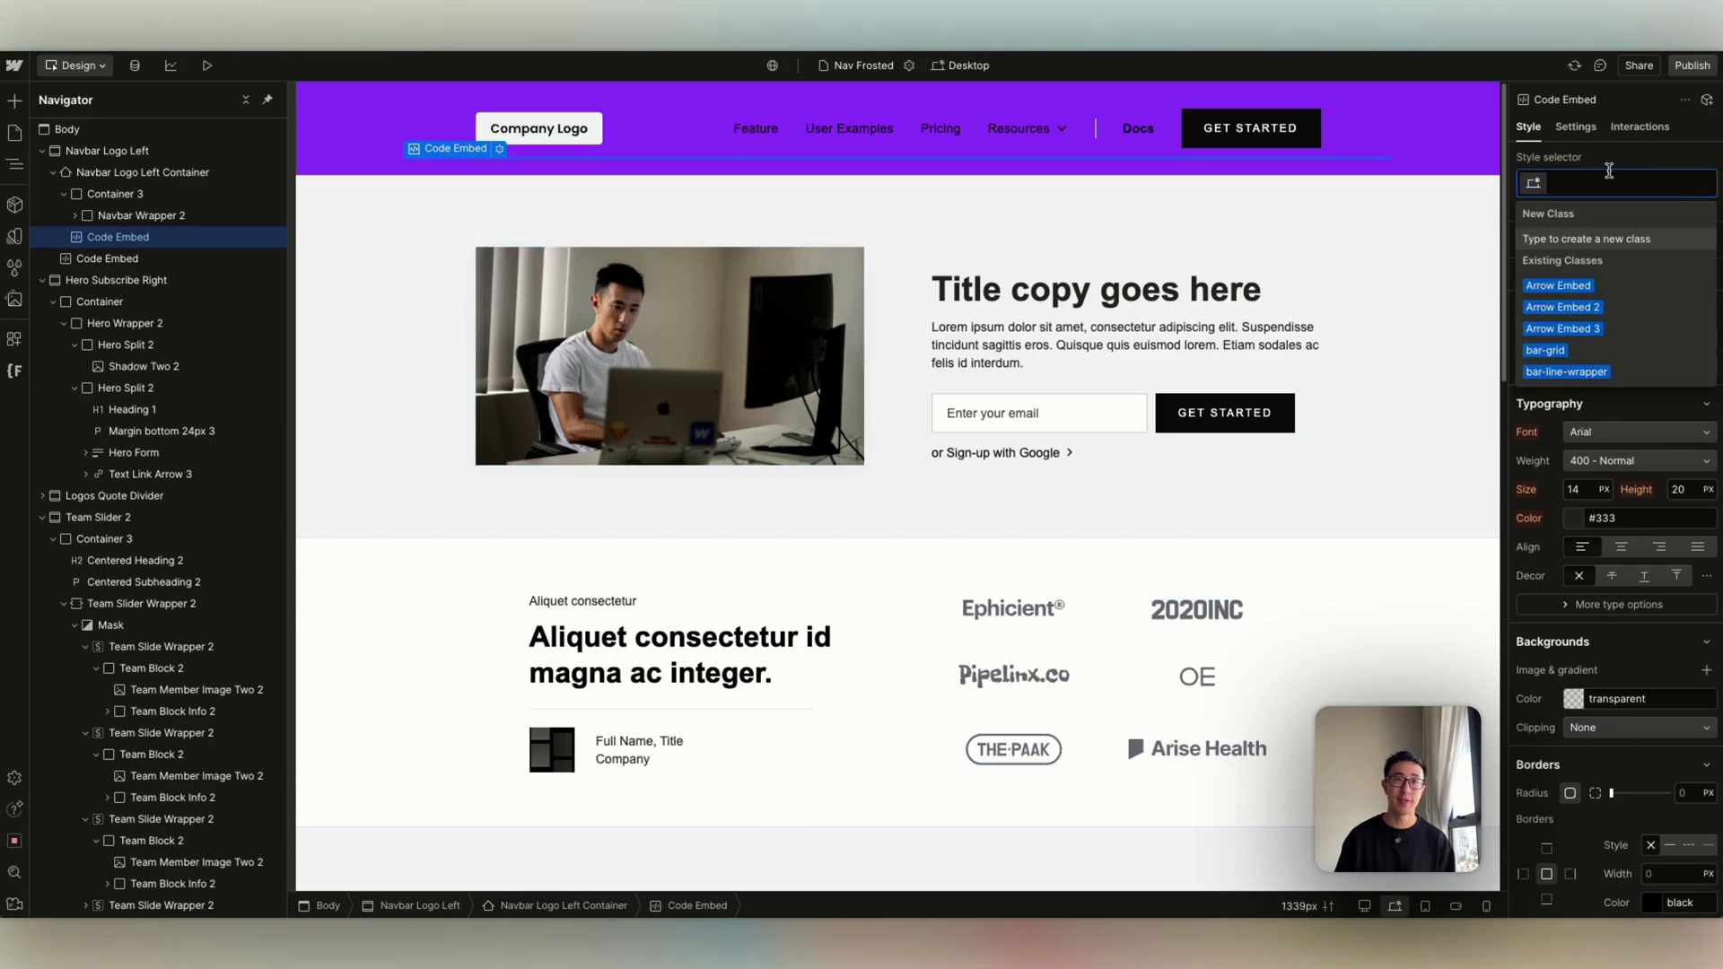
pyautogui.write('global')
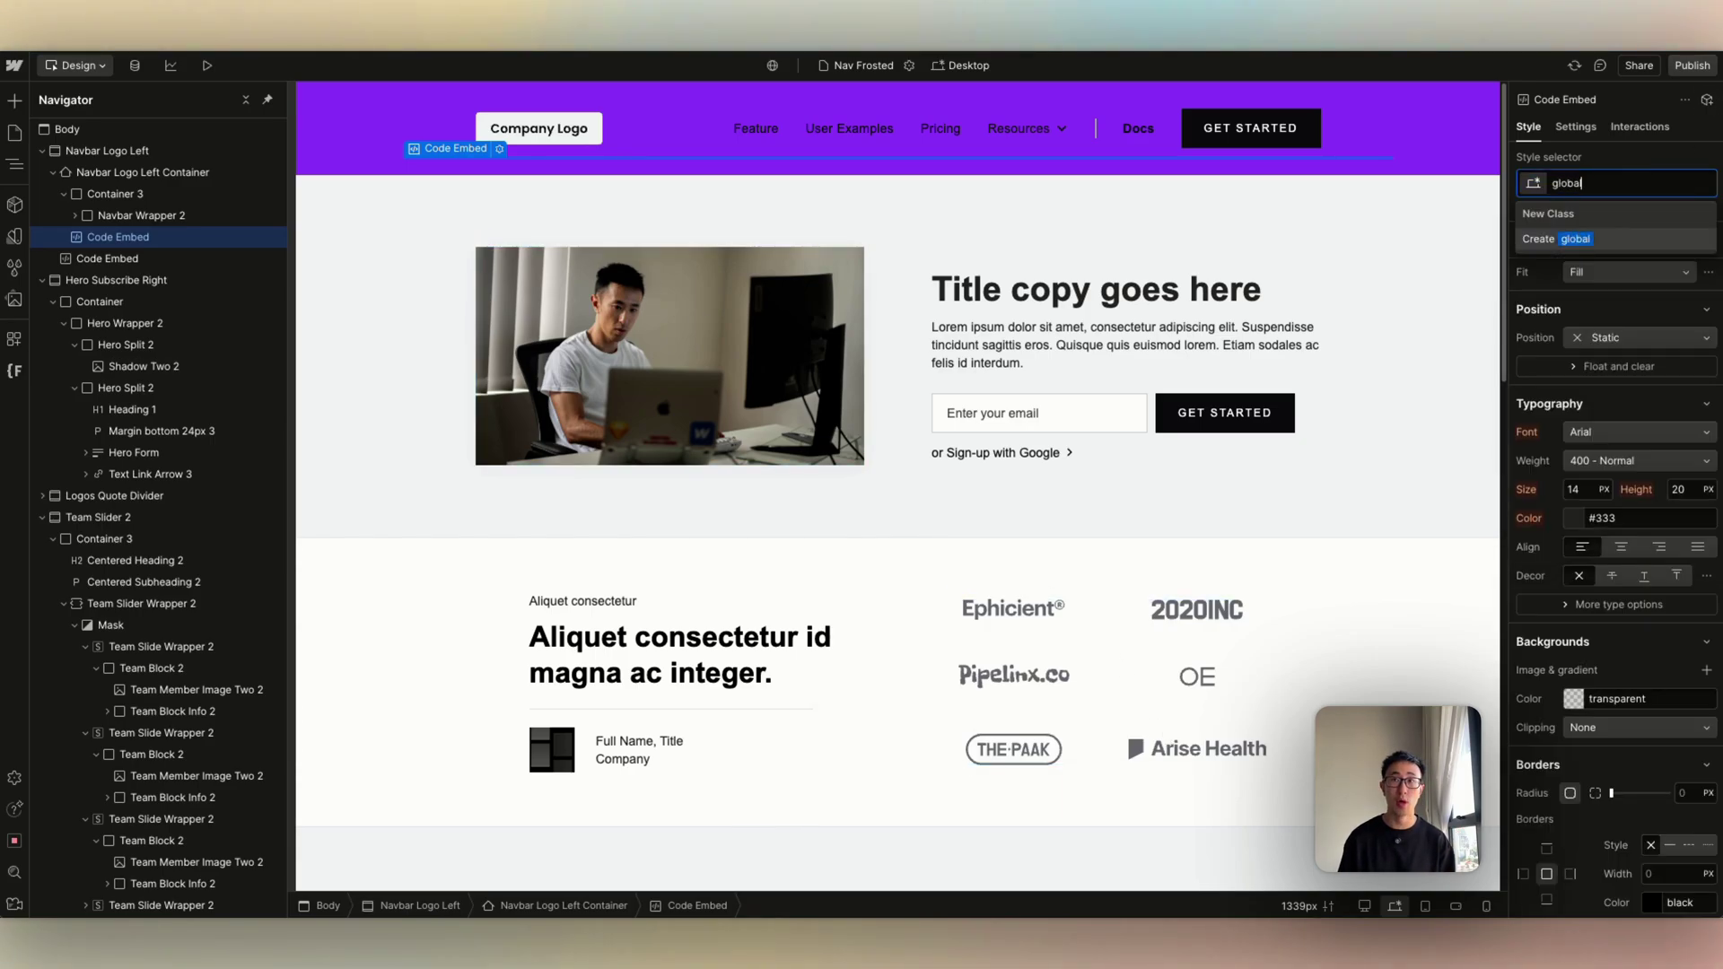
pyautogui.press('Return')
pyautogui.click(1687, 306)
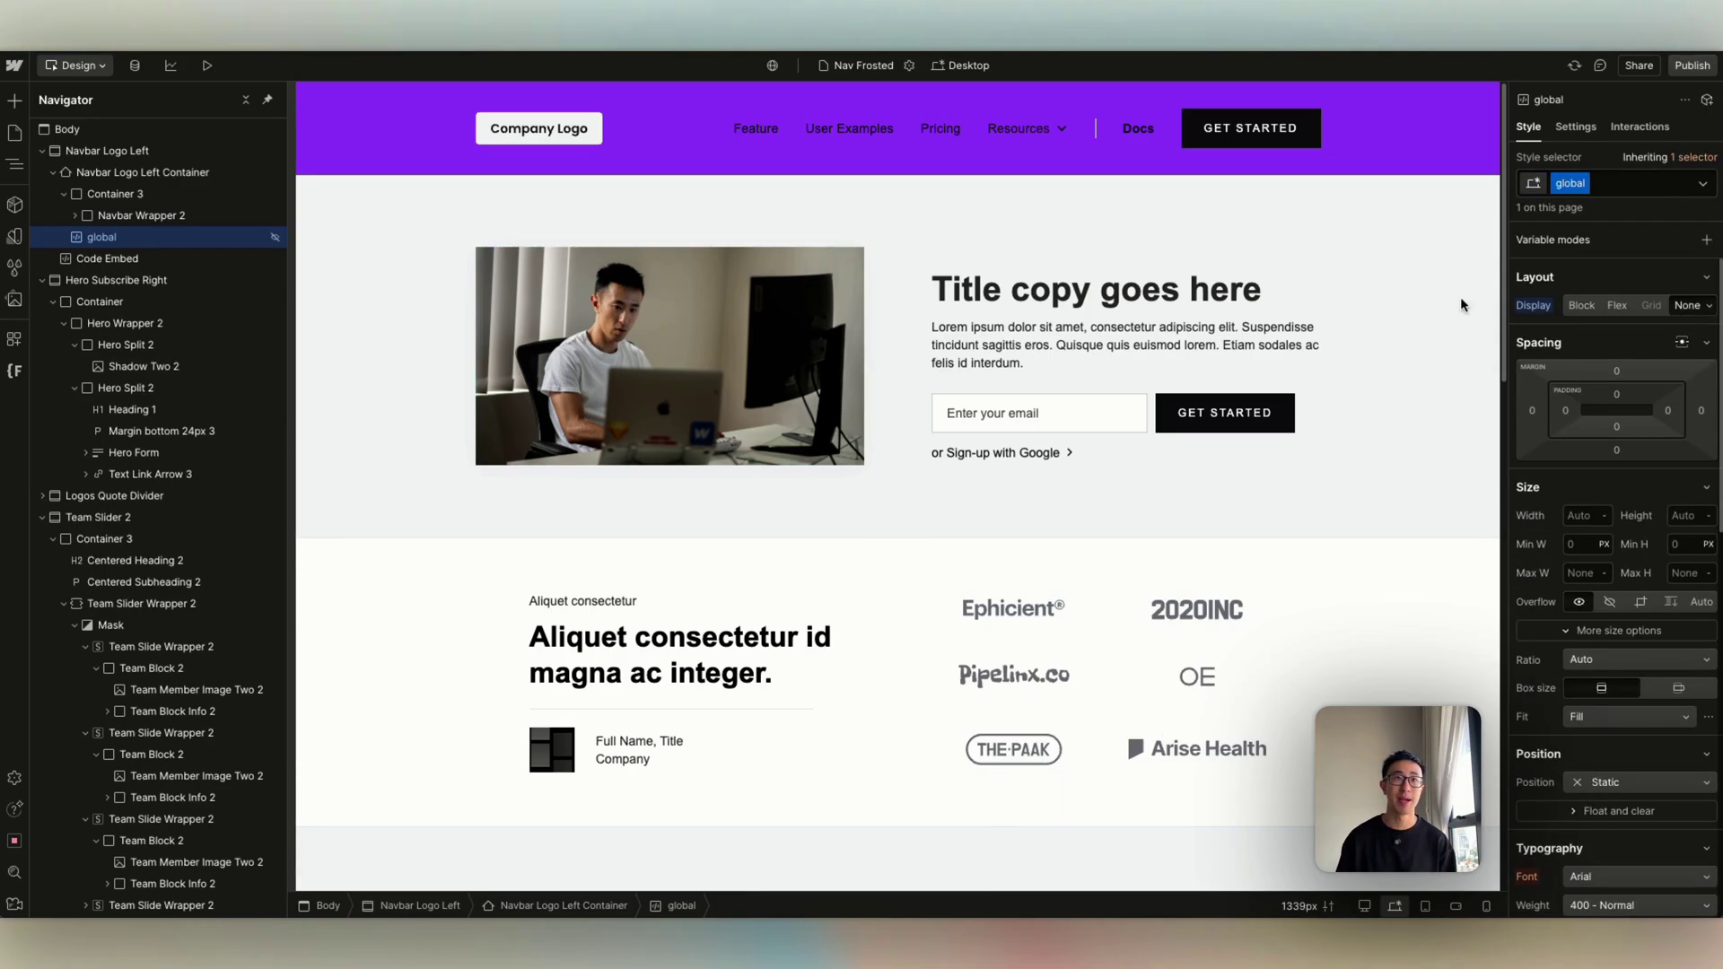
pyautogui.click(121, 156)
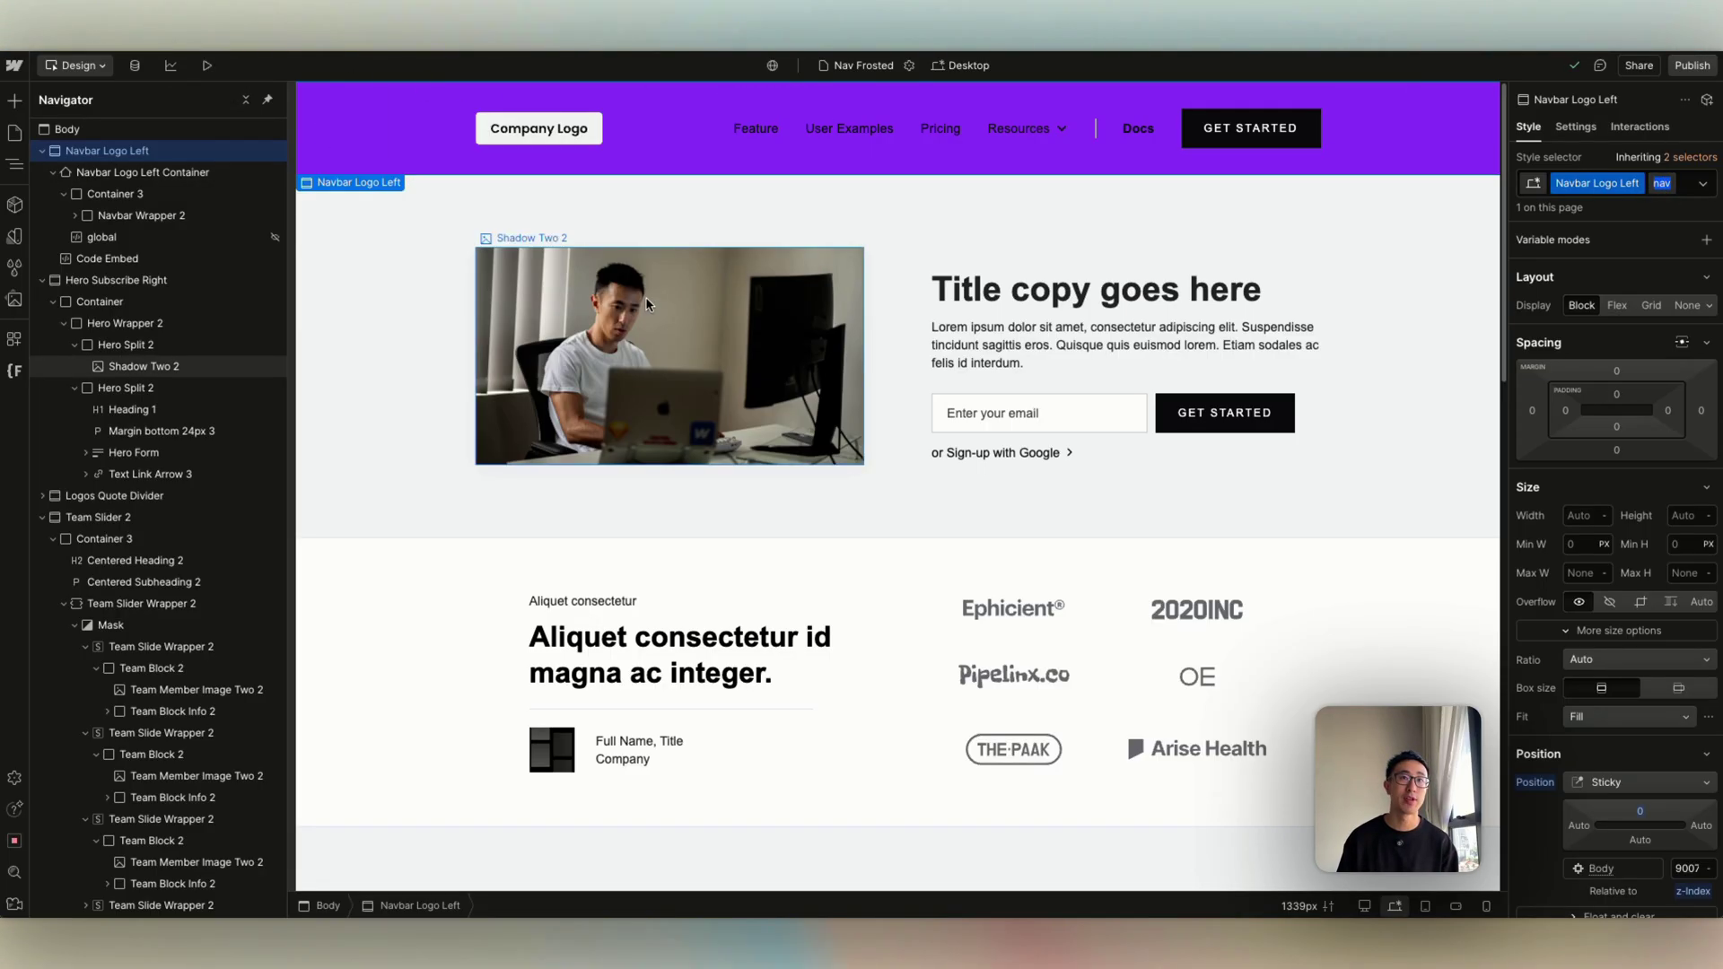
pyautogui.click(206, 65)
pyautogui.scroll(-2, 1019, 419)
pyautogui.scroll(1, 1019, 418)
pyautogui.scroll(-3, 1019, 418)
pyautogui.scroll(-2, 1020, 418)
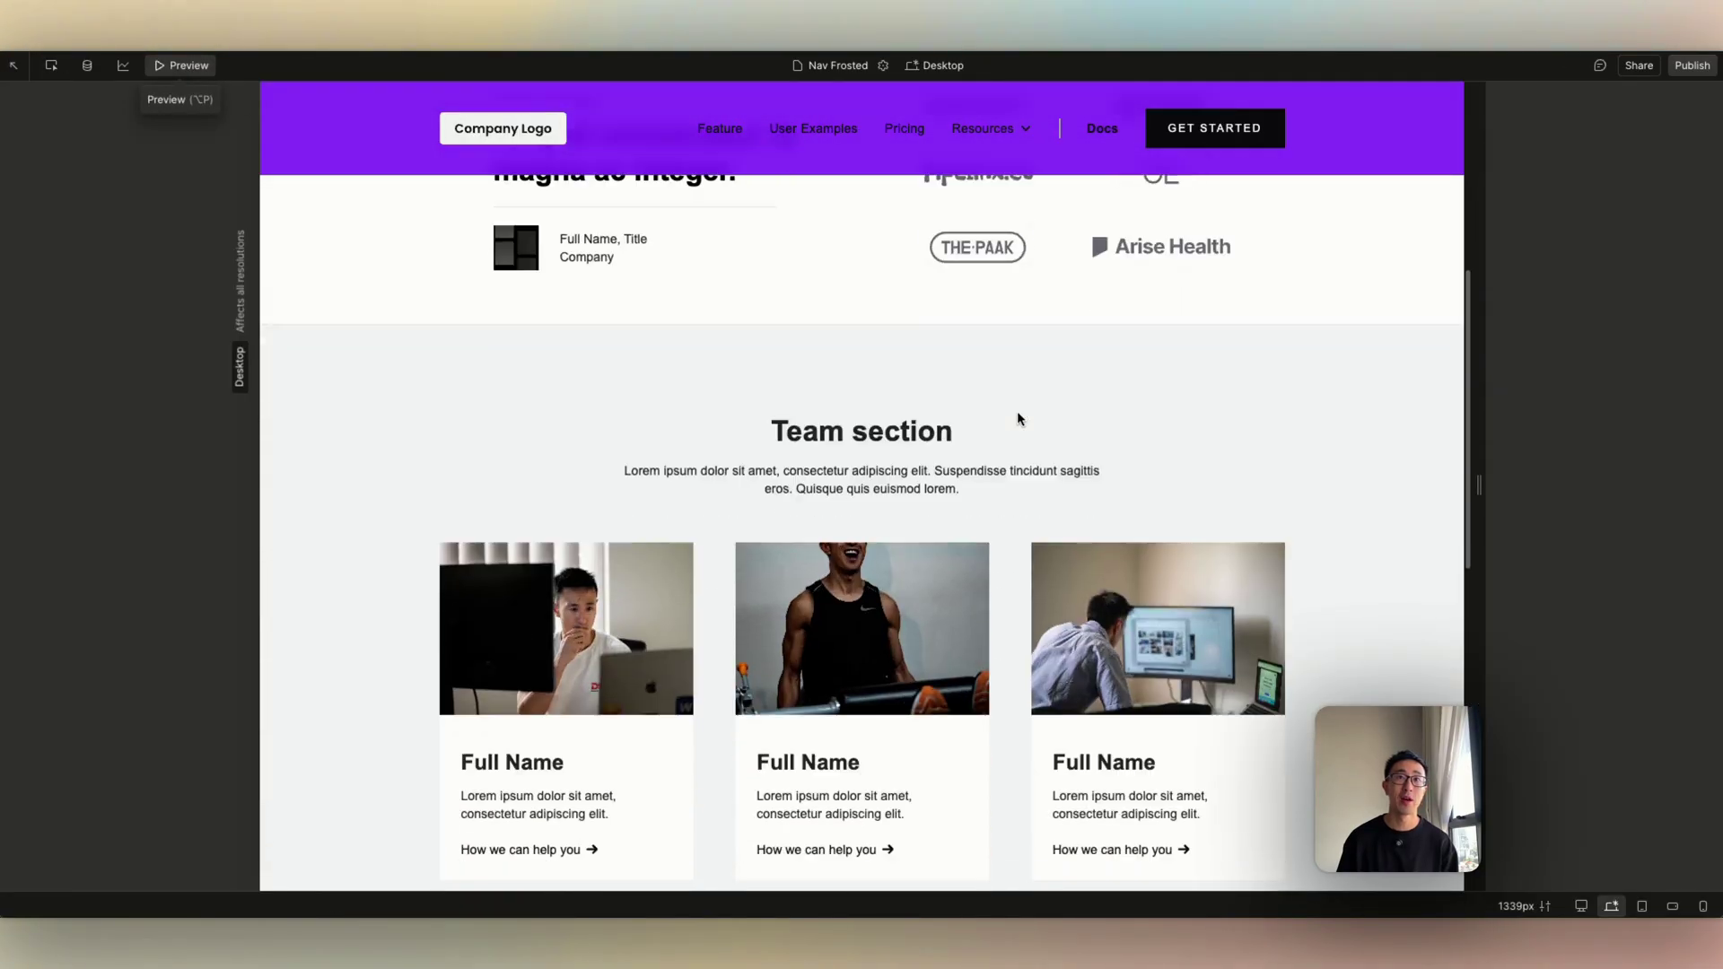
pyautogui.scroll(-5, 1017, 413)
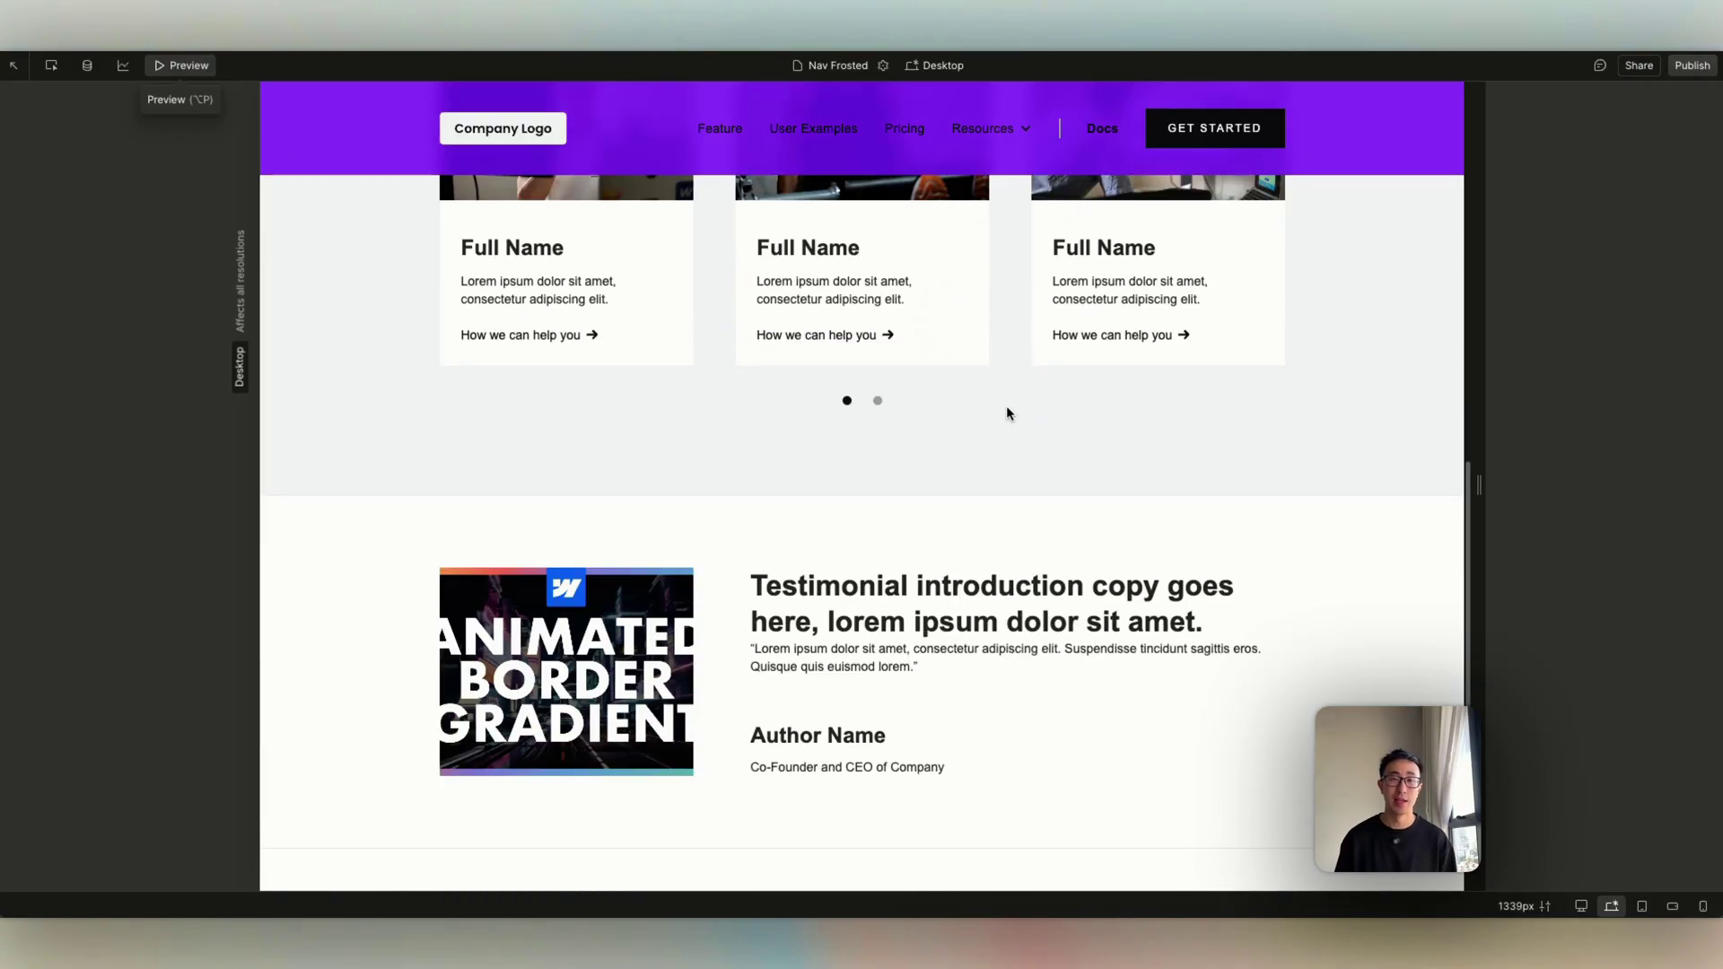
pyautogui.click(179, 64)
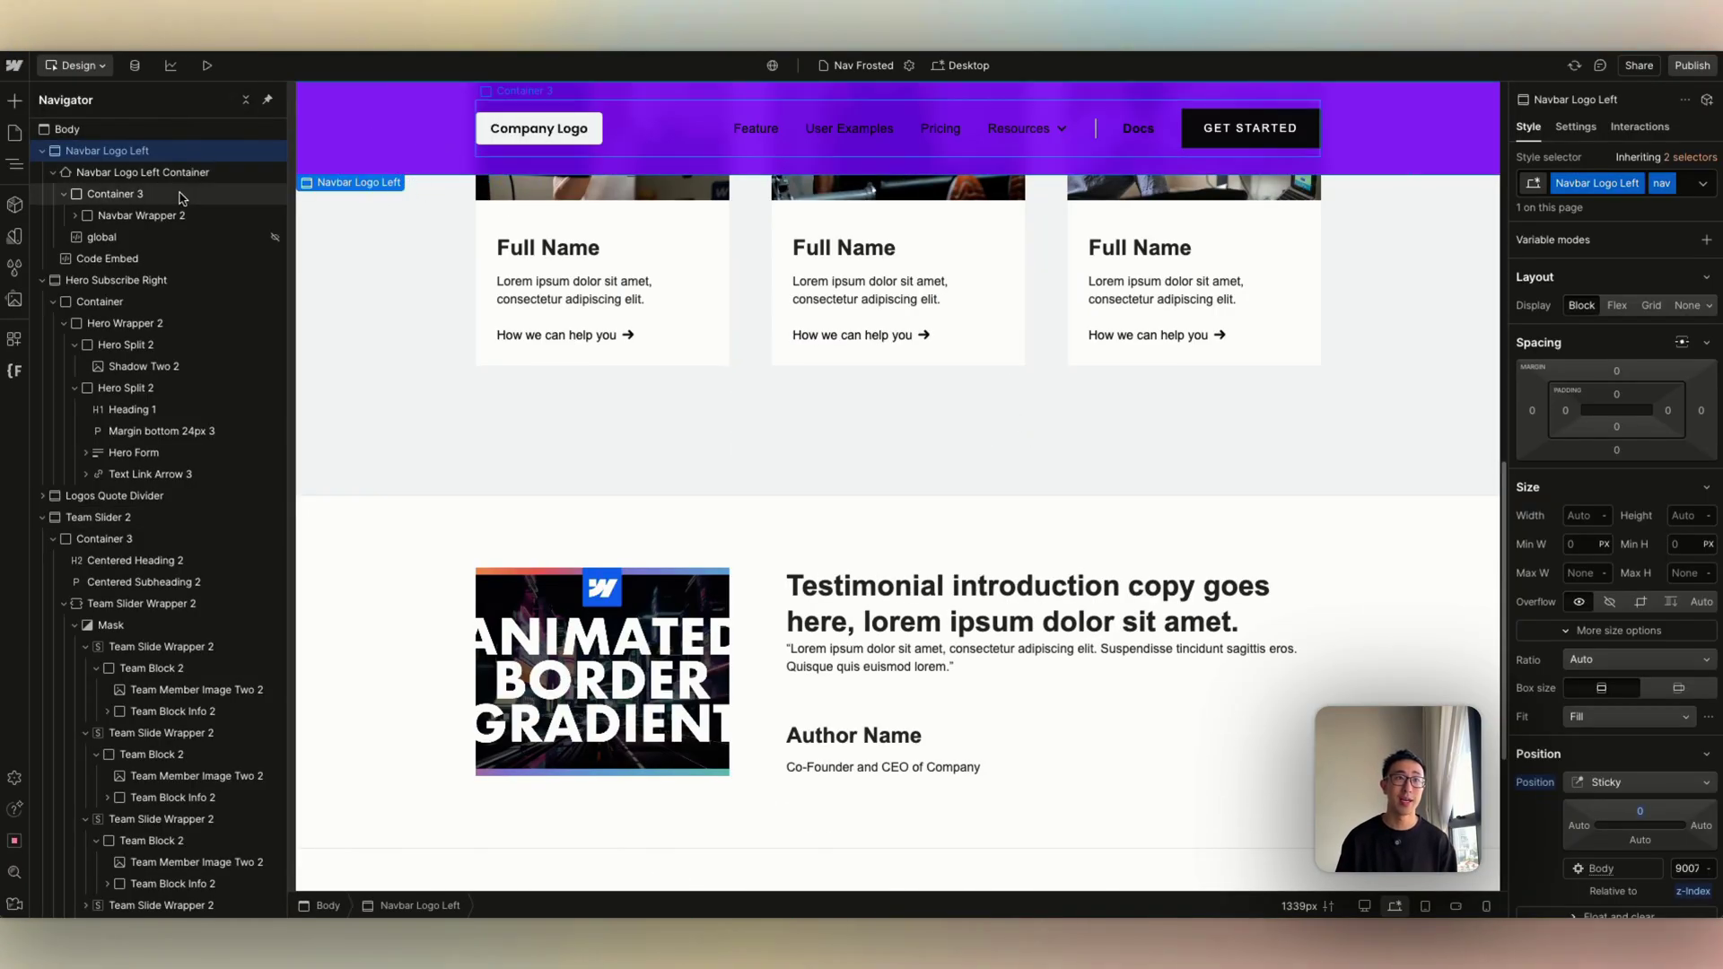
pyautogui.click(155, 236)
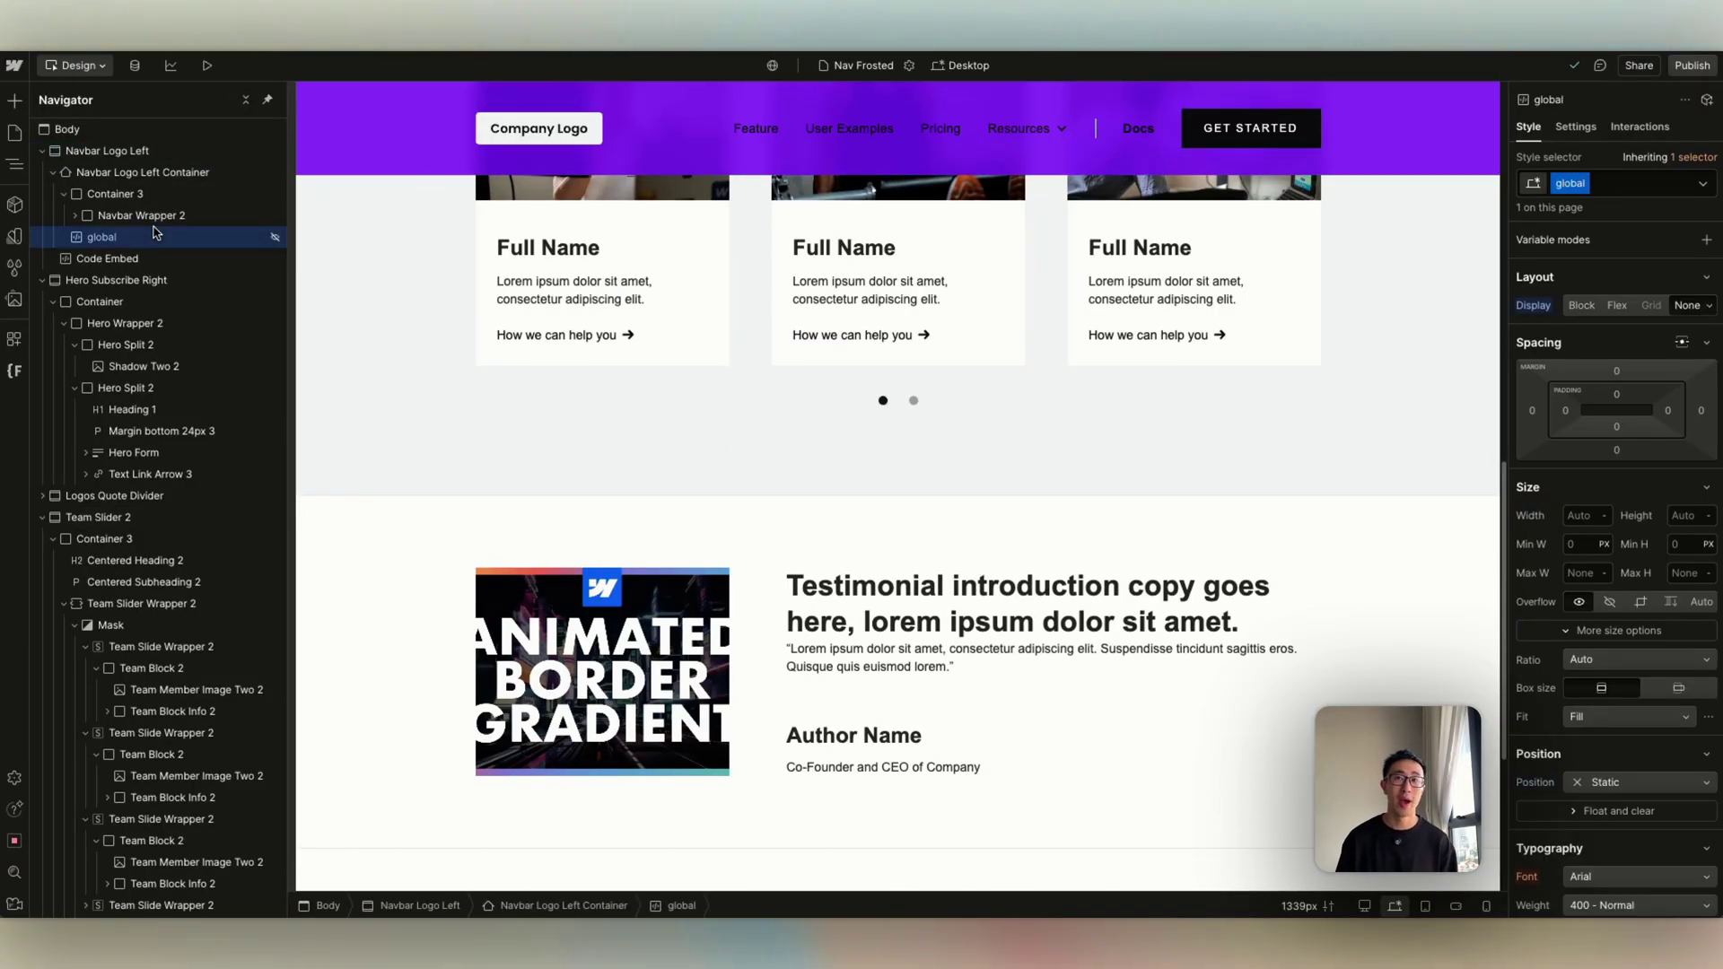